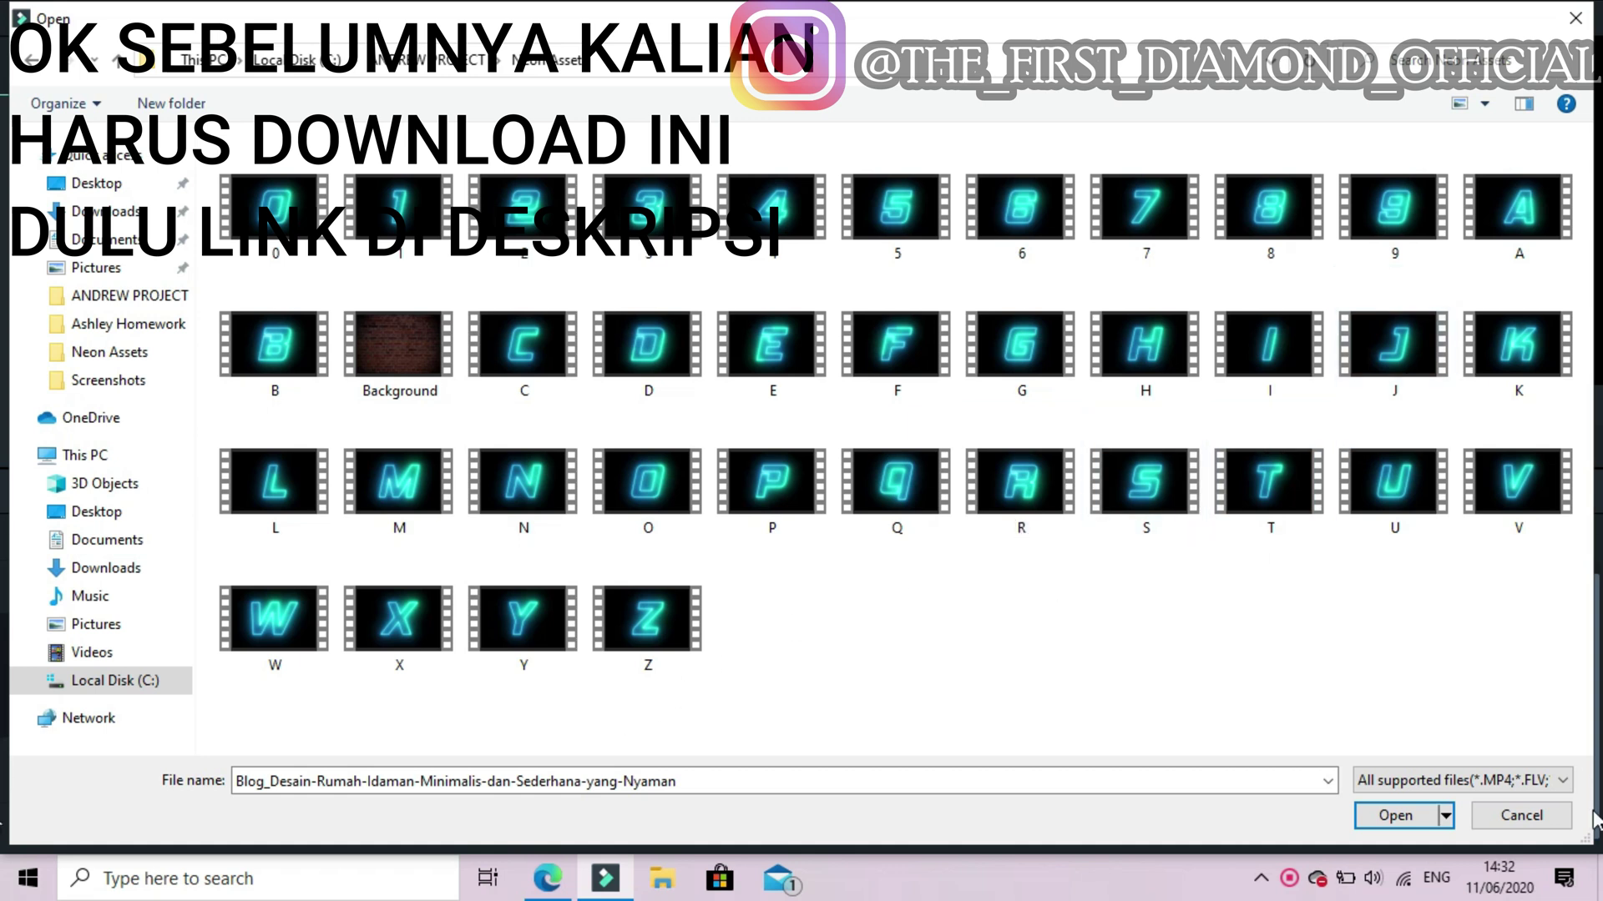
Import the N, E and O letter clips from the Neon Assets folder into the project media.
left_click(1524, 816)
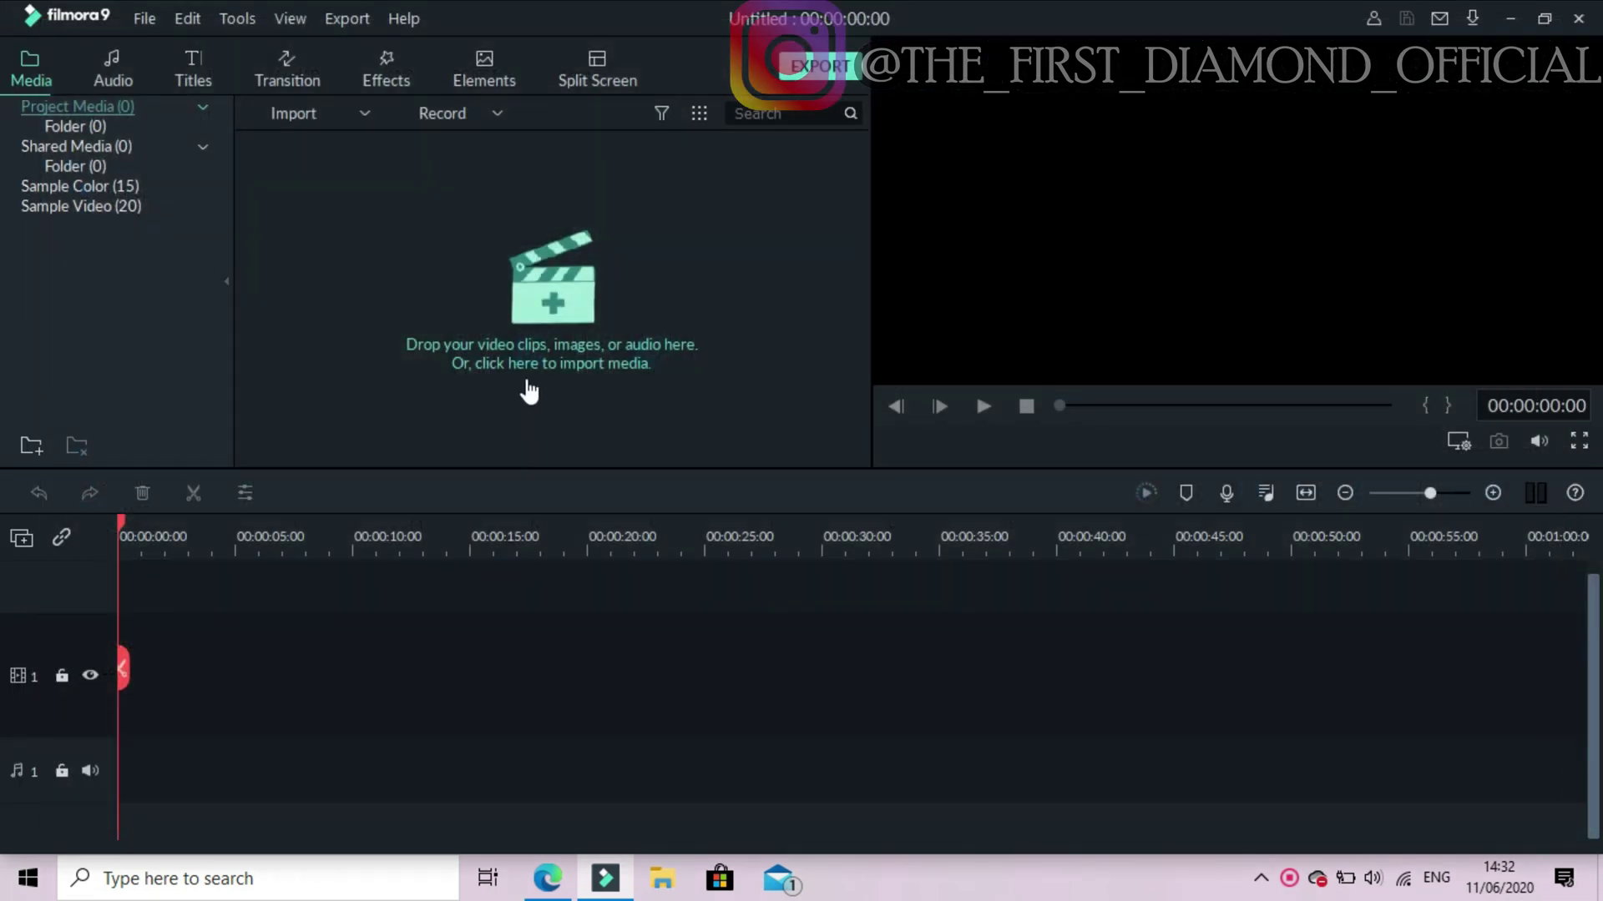
left_click(538, 361)
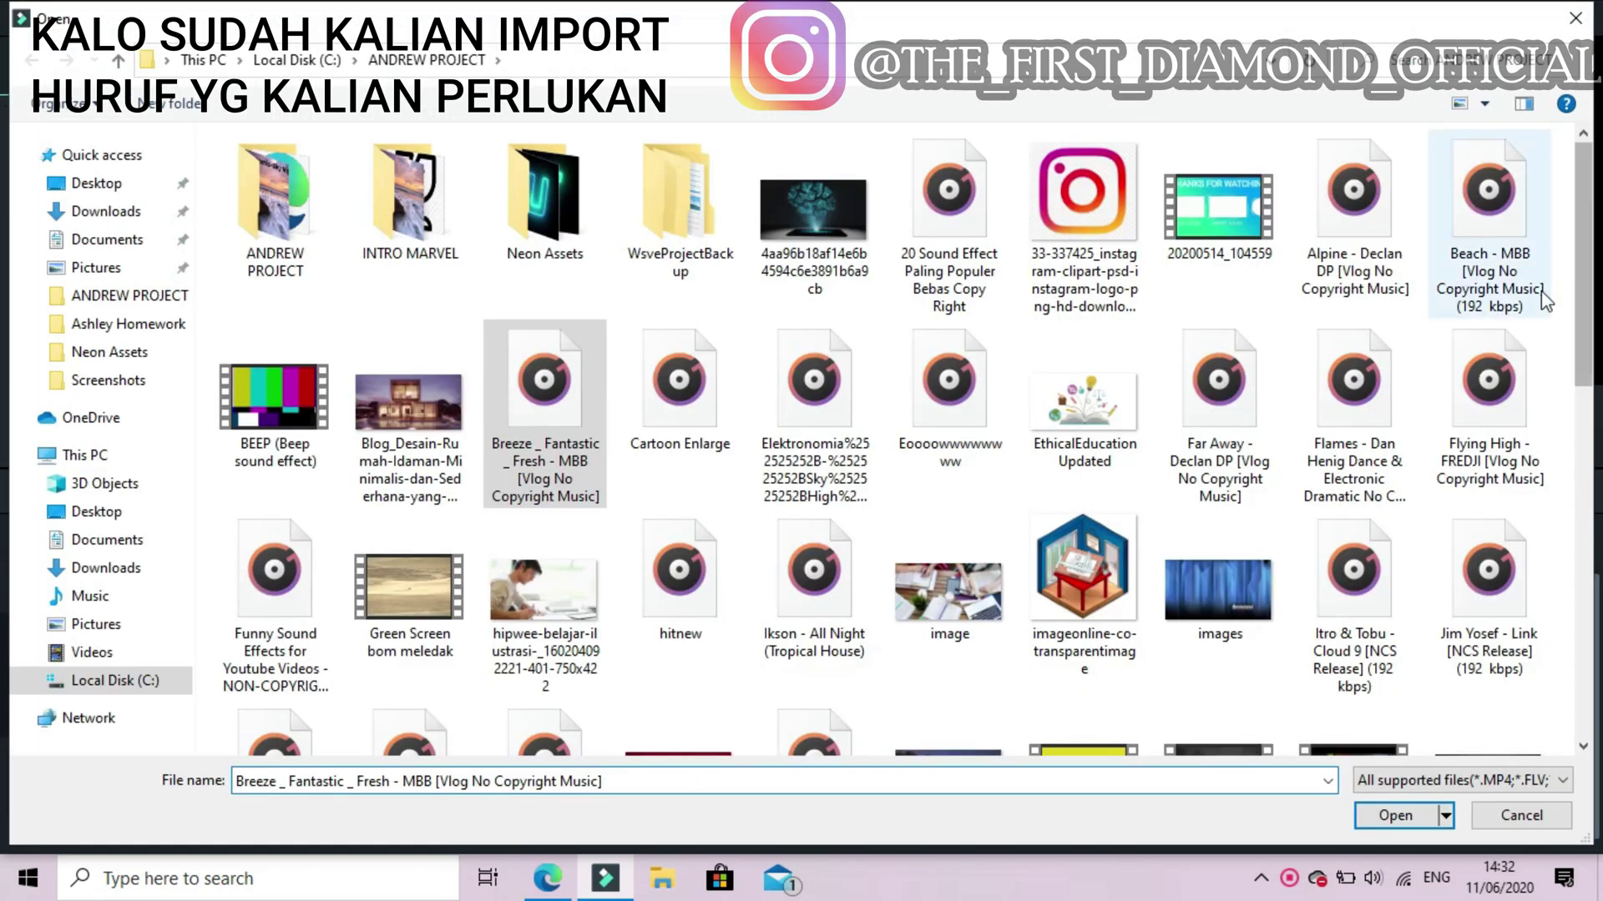
left_click(553, 227)
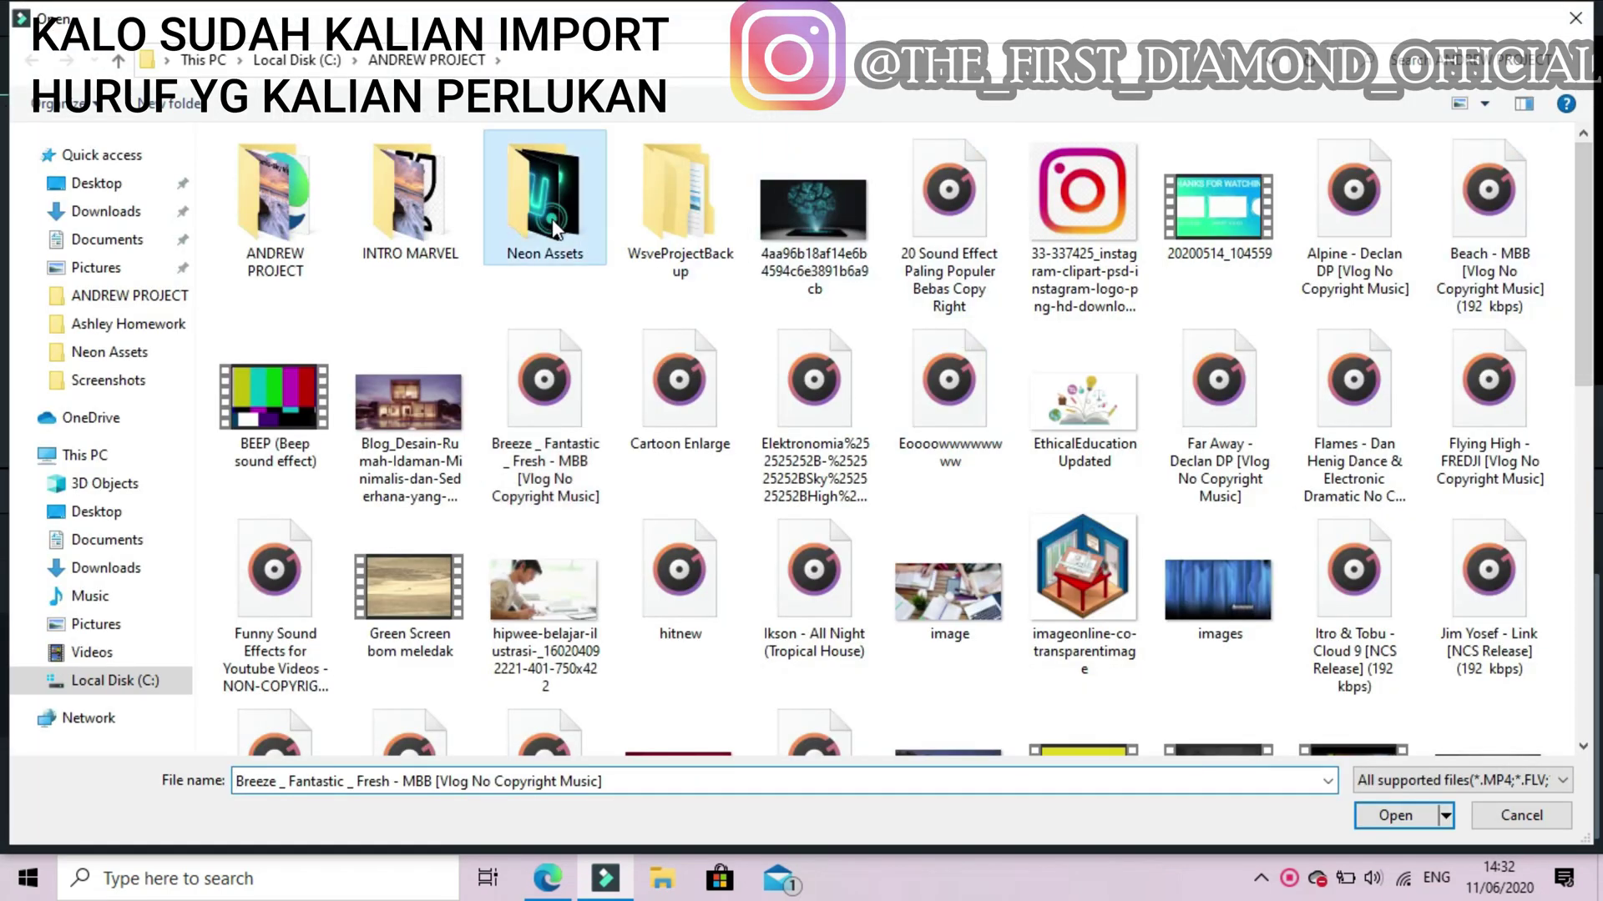
double_click(552, 227)
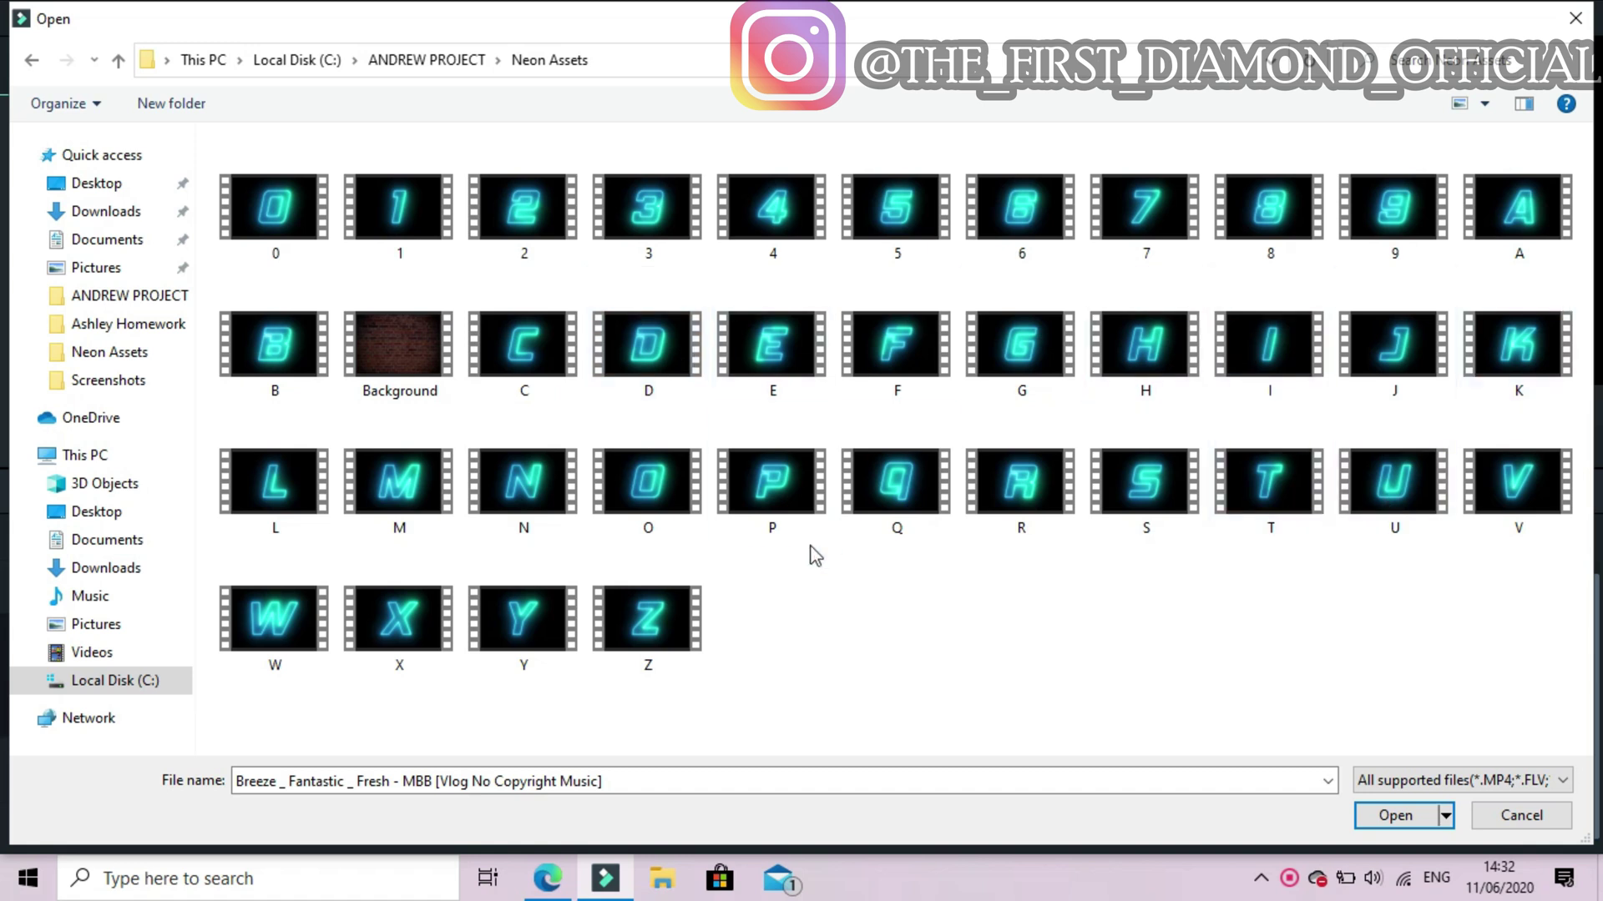
double_click(573, 498)
double_click(658, 297)
double_click(745, 351)
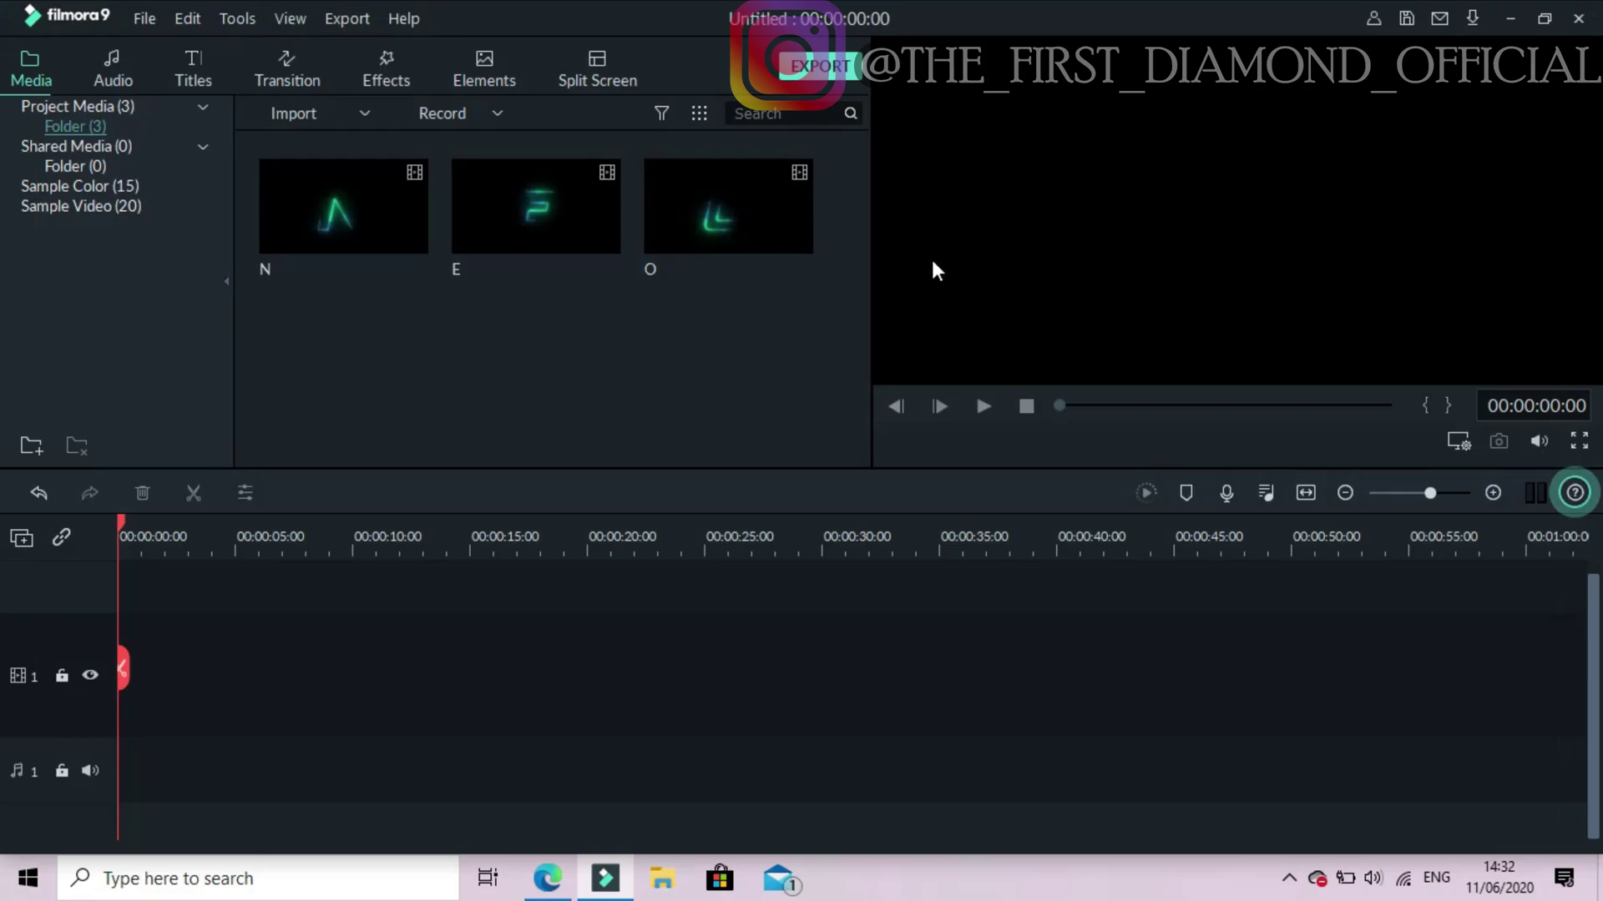
Stack the N, E, O and a second N clip on four video tracks, matching the project to 1920 x 1080 60fps.
left_click_drag(385, 222, 102, 648)
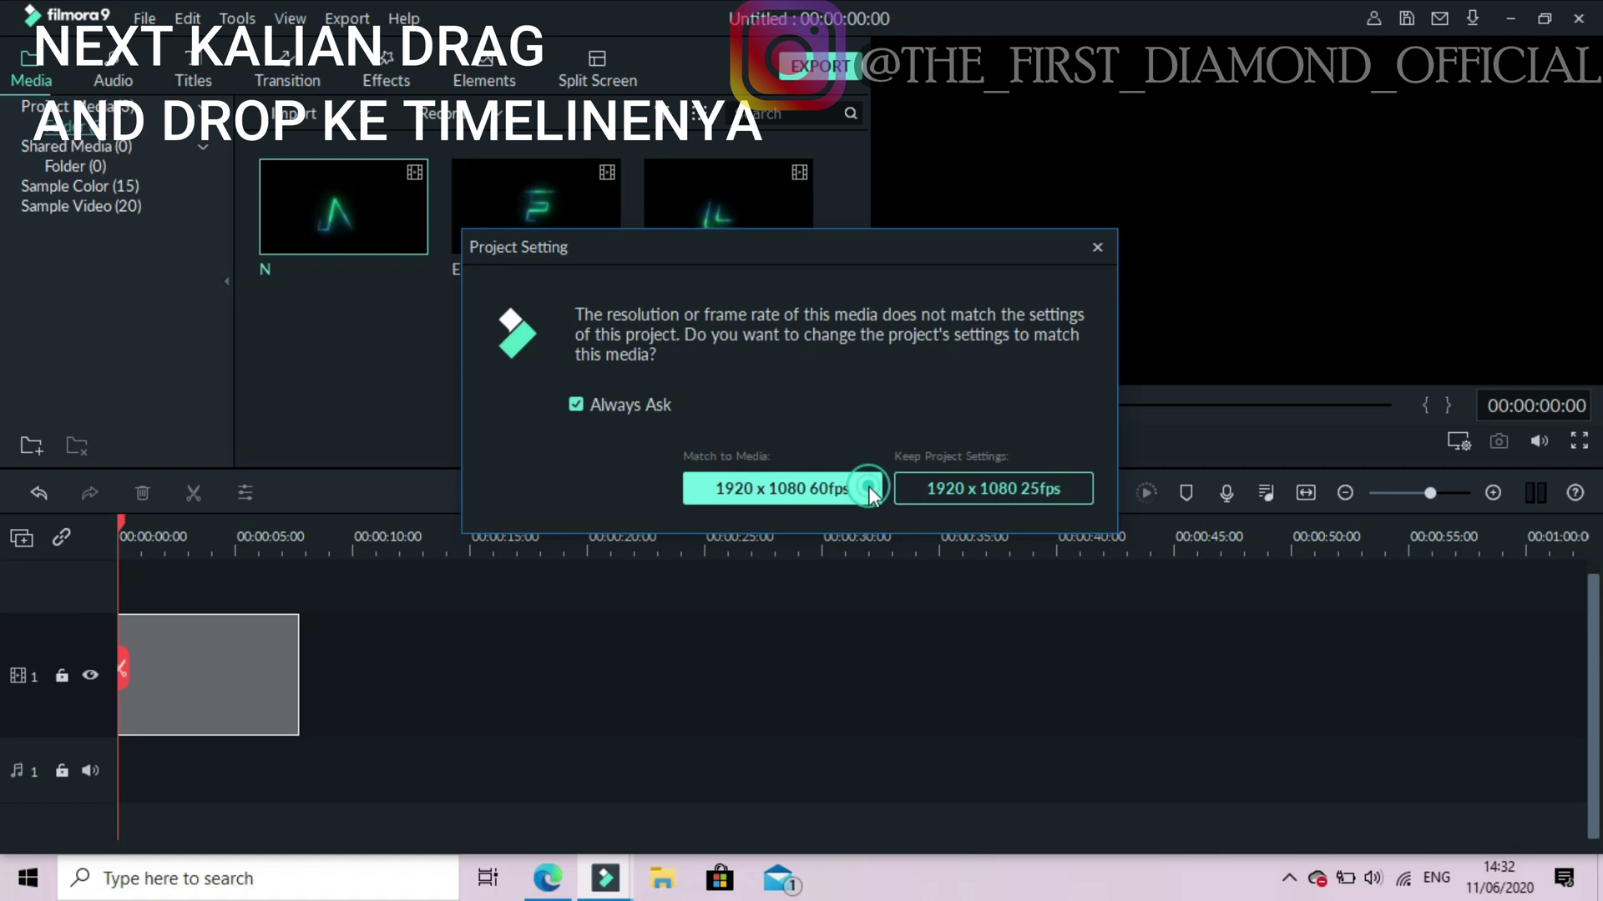
left_click(868, 485)
left_click_drag(583, 222, 571, 651)
left_click_drag(802, 202, 642, 339)
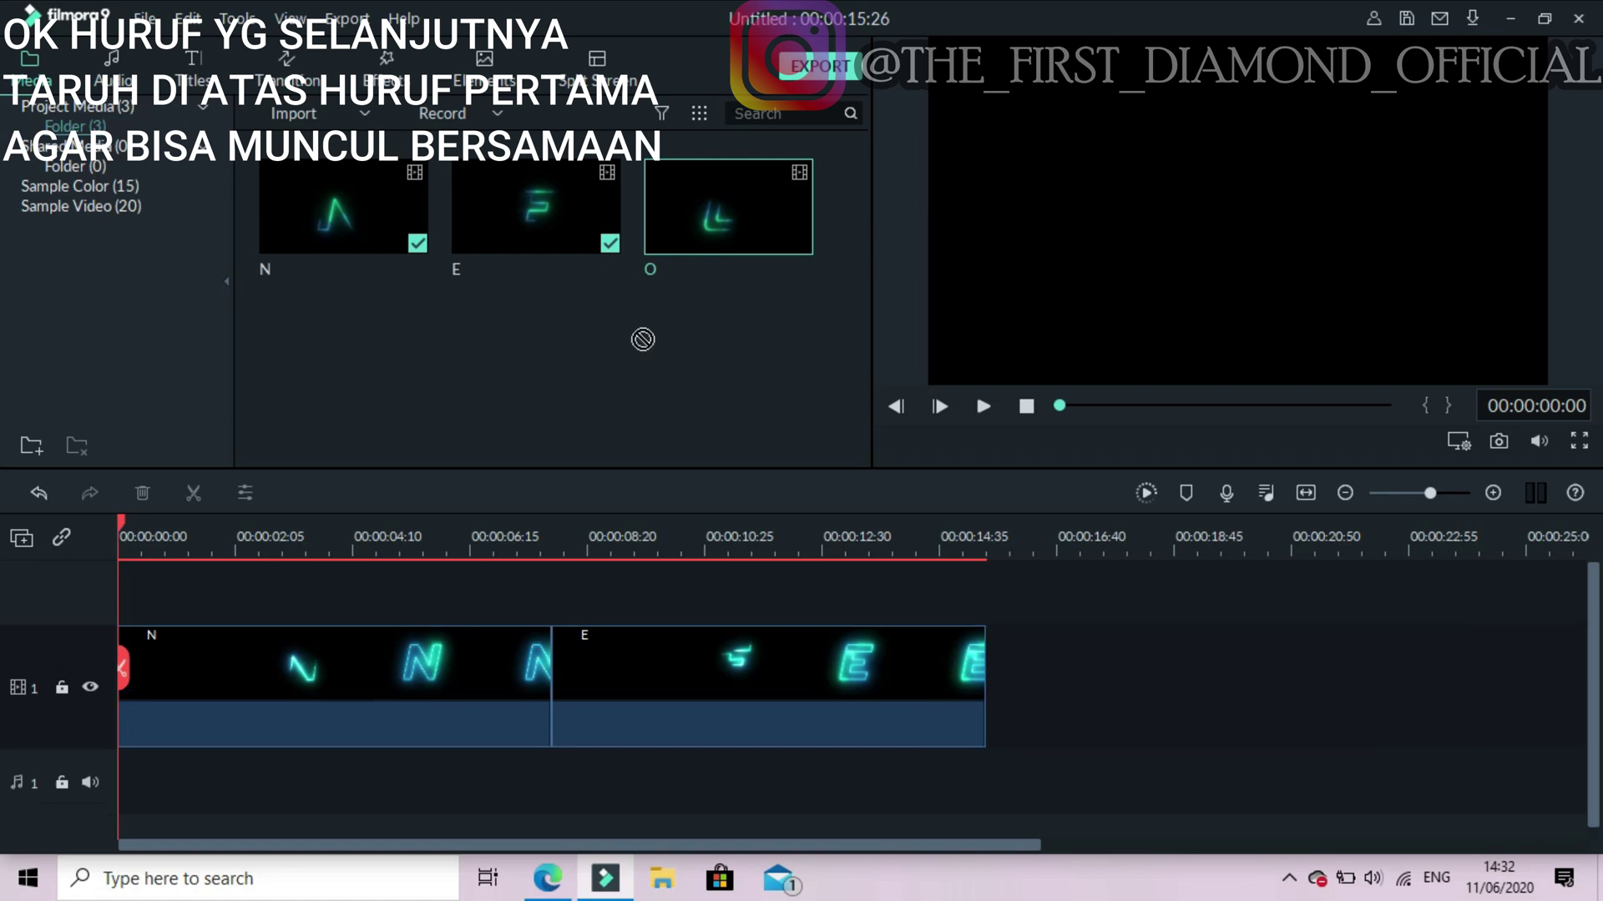
left_click_drag(728, 732, 4, 618)
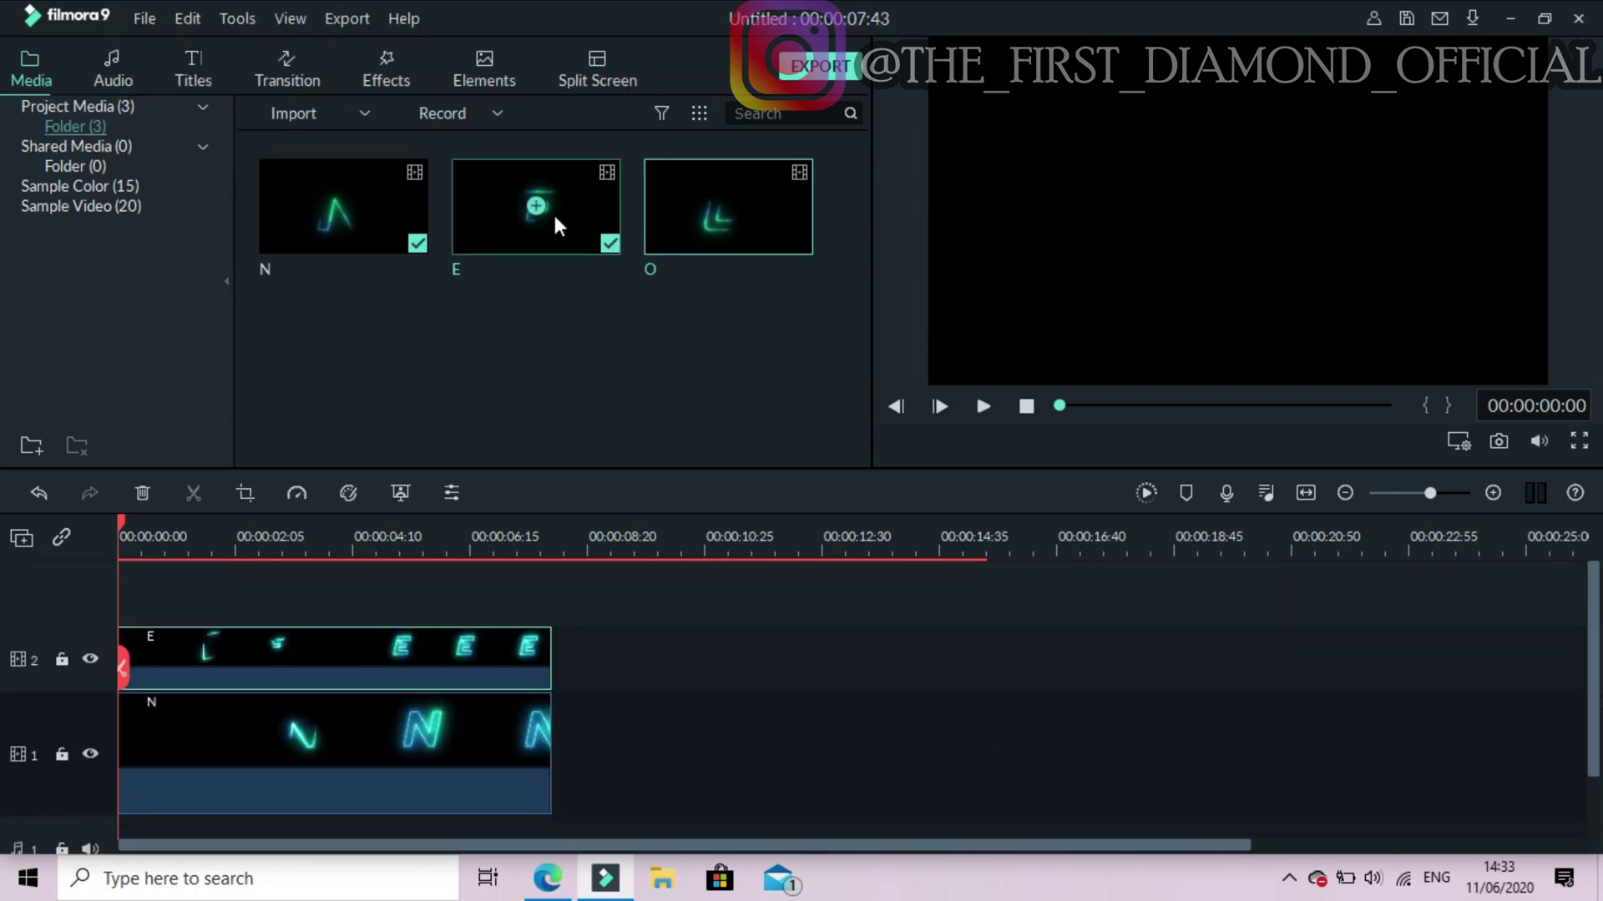
left_click(728, 206)
left_click(343, 206)
Set the blending mode of the N clip on track 4 to Screen at a frame where the letter is fully lit.
left_click(982, 407)
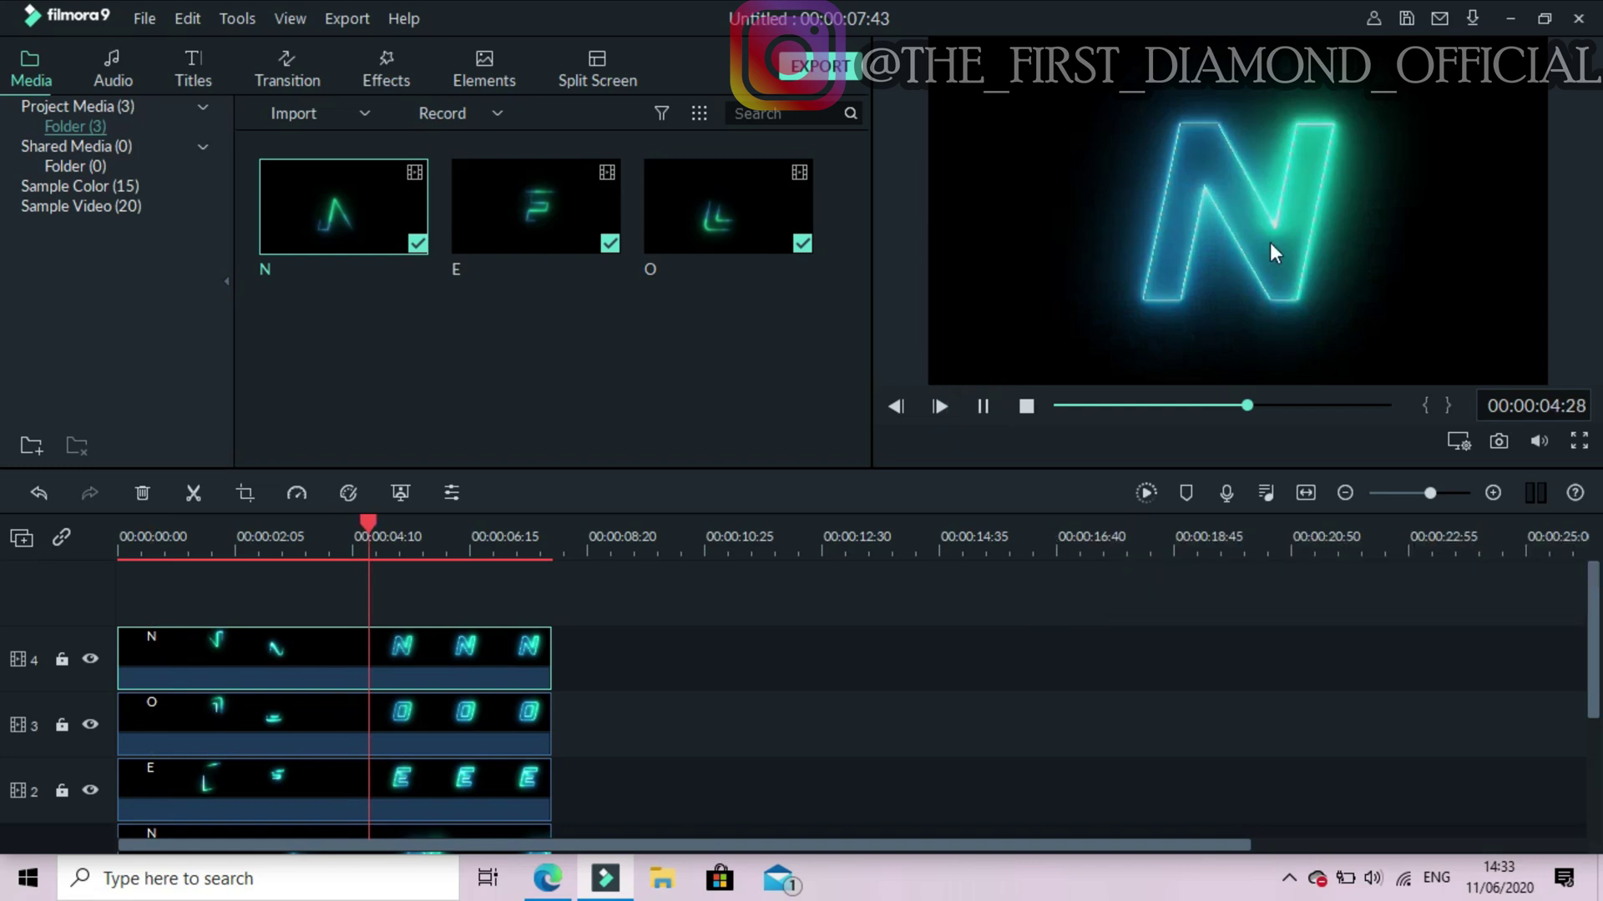
left_click(981, 406)
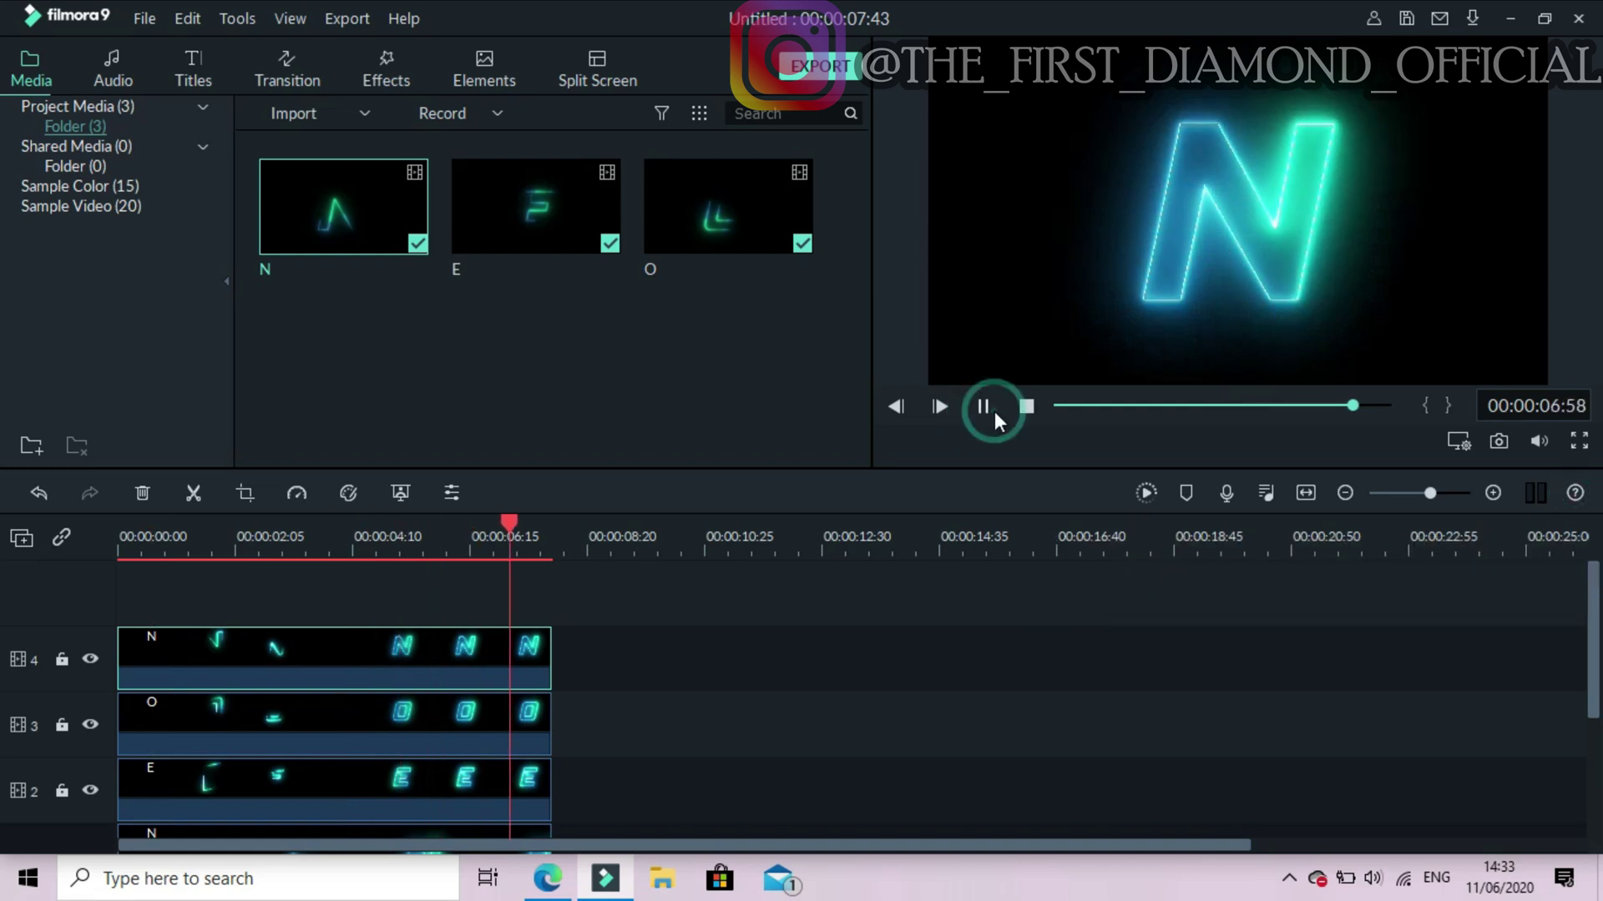
double_click(1394, 150)
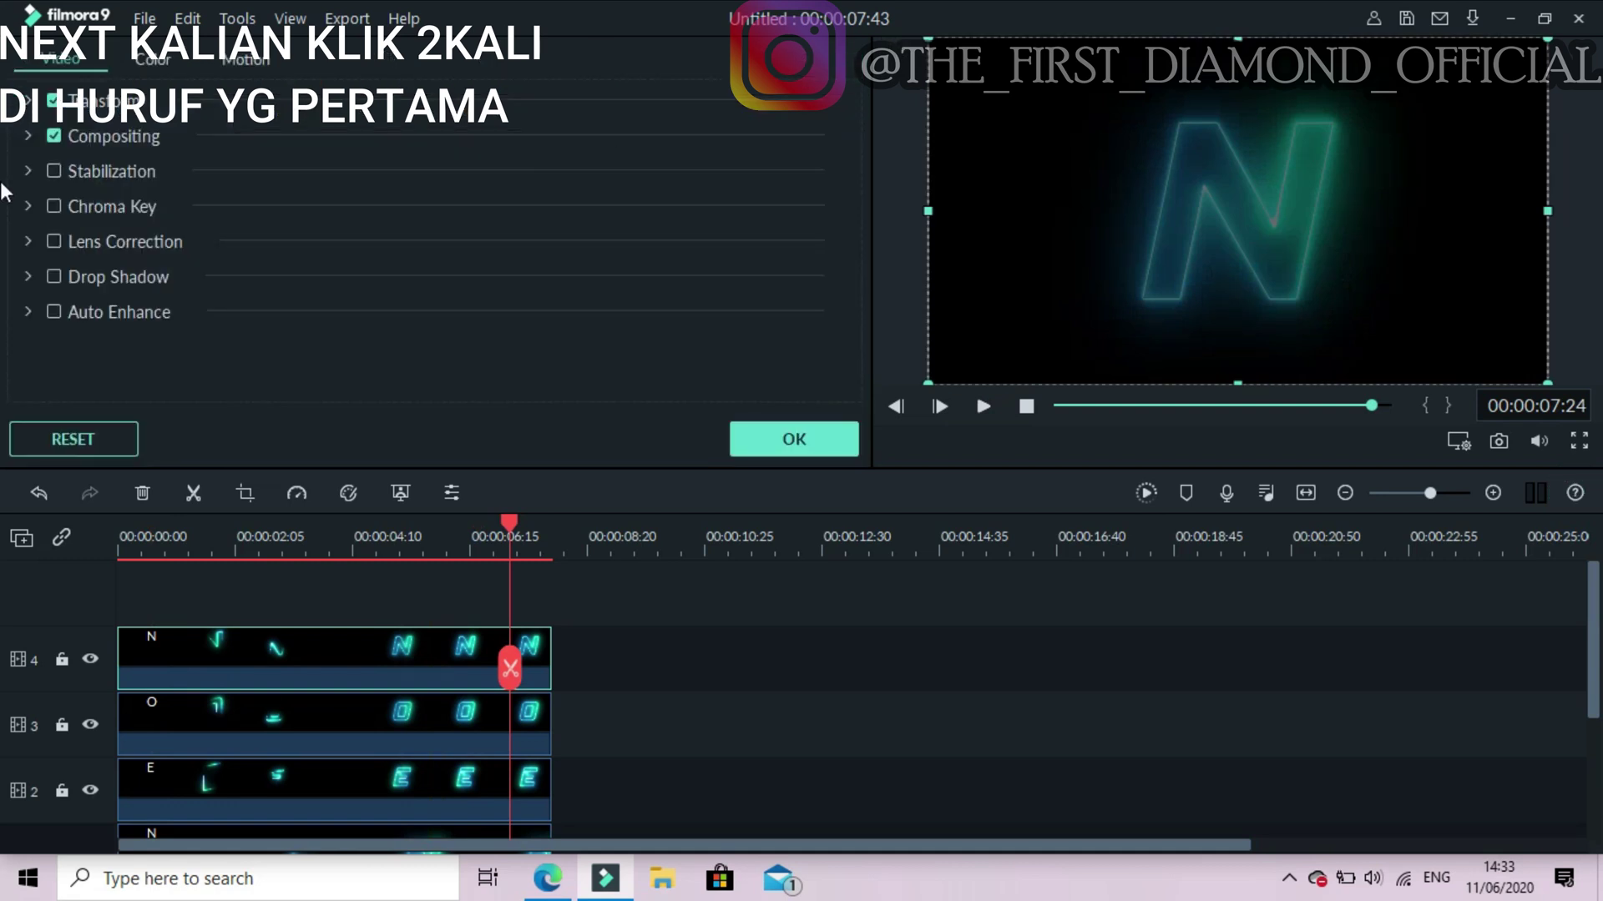
left_click(28, 136)
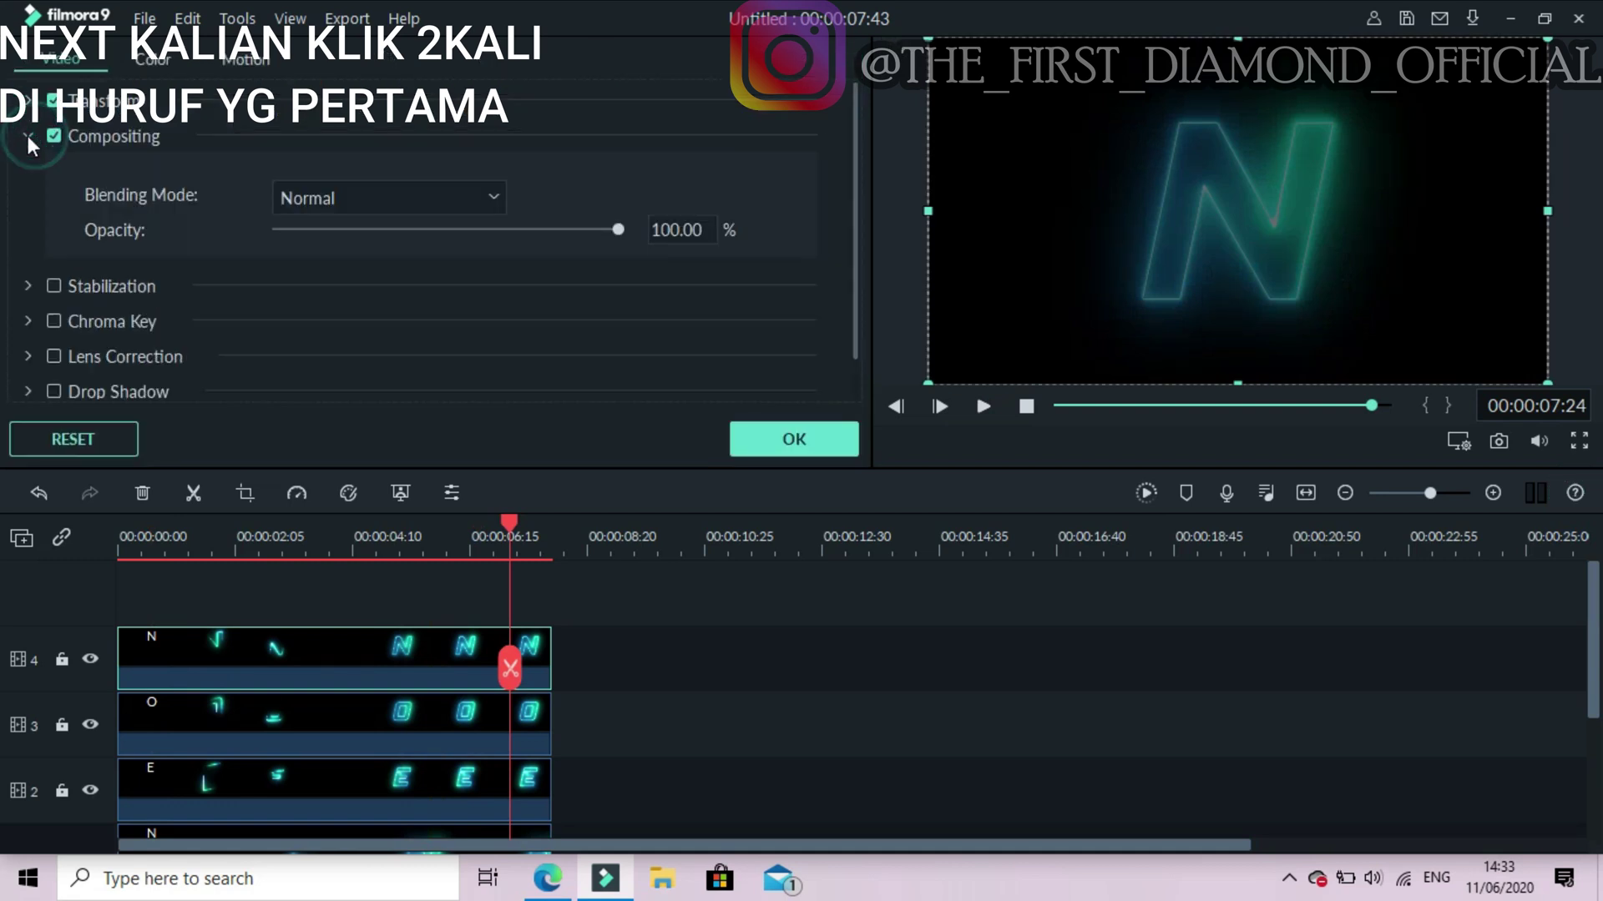
left_click(494, 197)
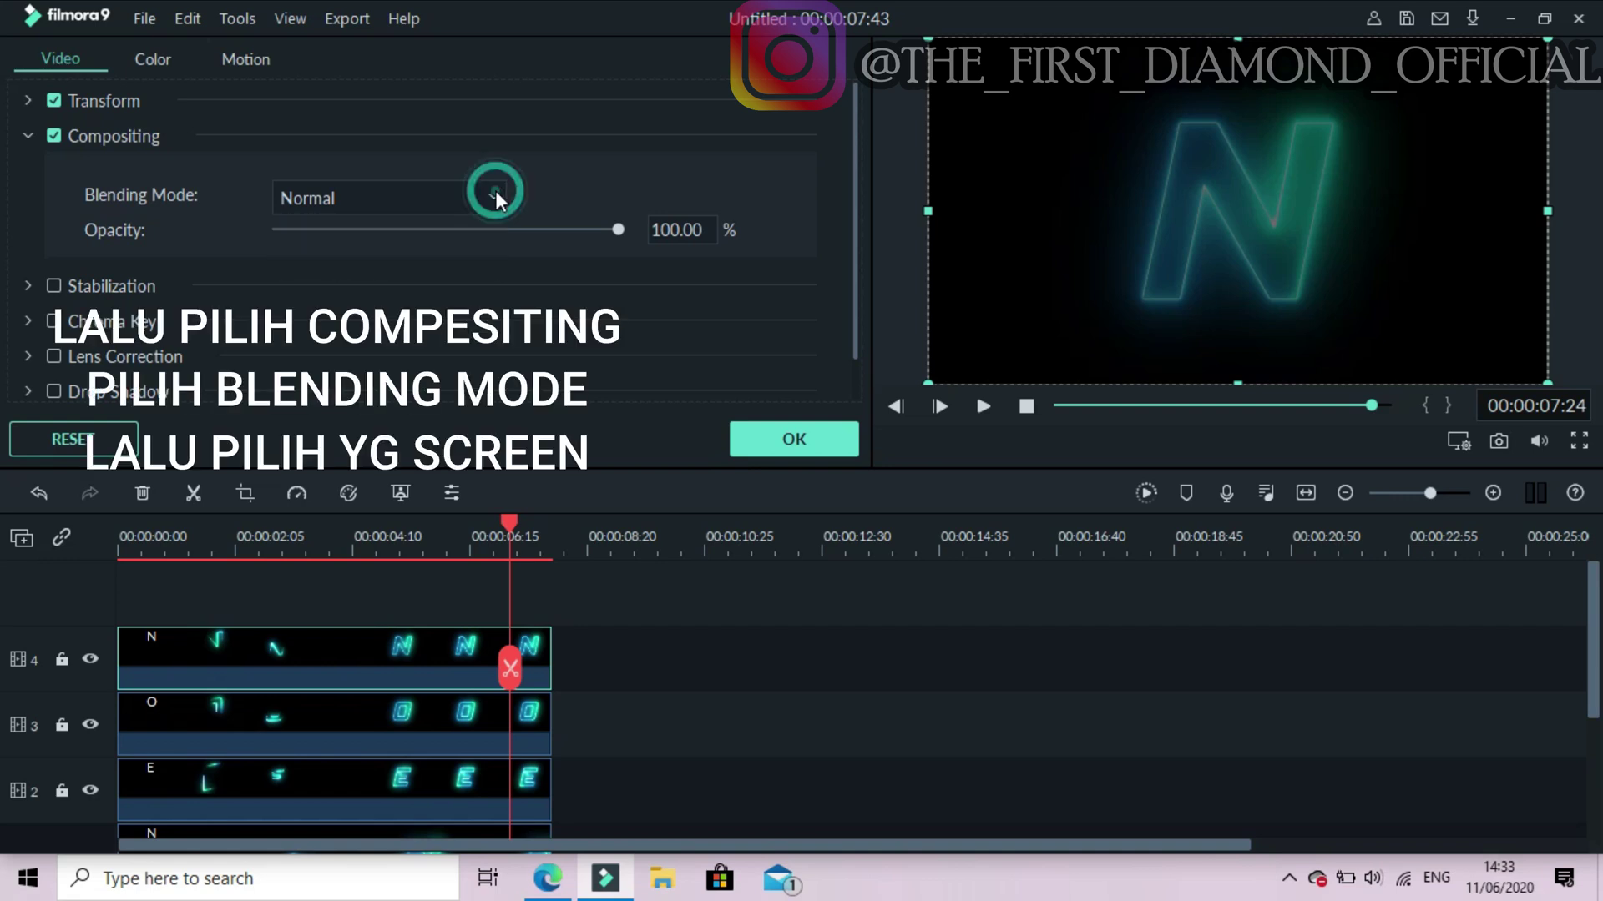
left_click(471, 372)
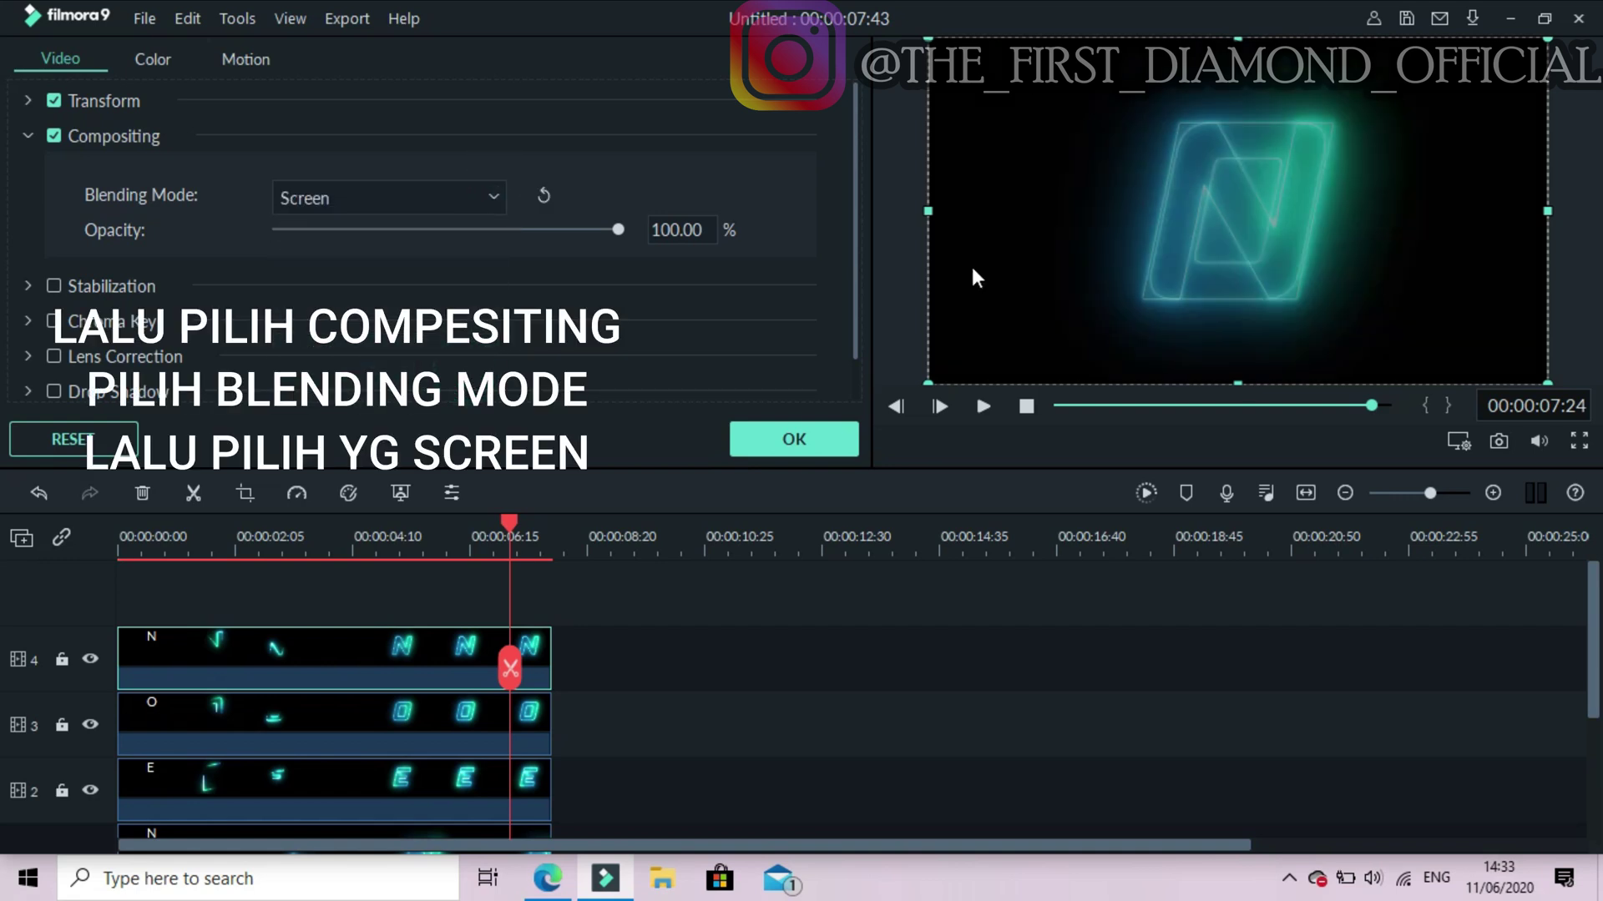
Scale the N clip on track 4 to 40% and place it in the left part of the frame.
left_click(31, 101)
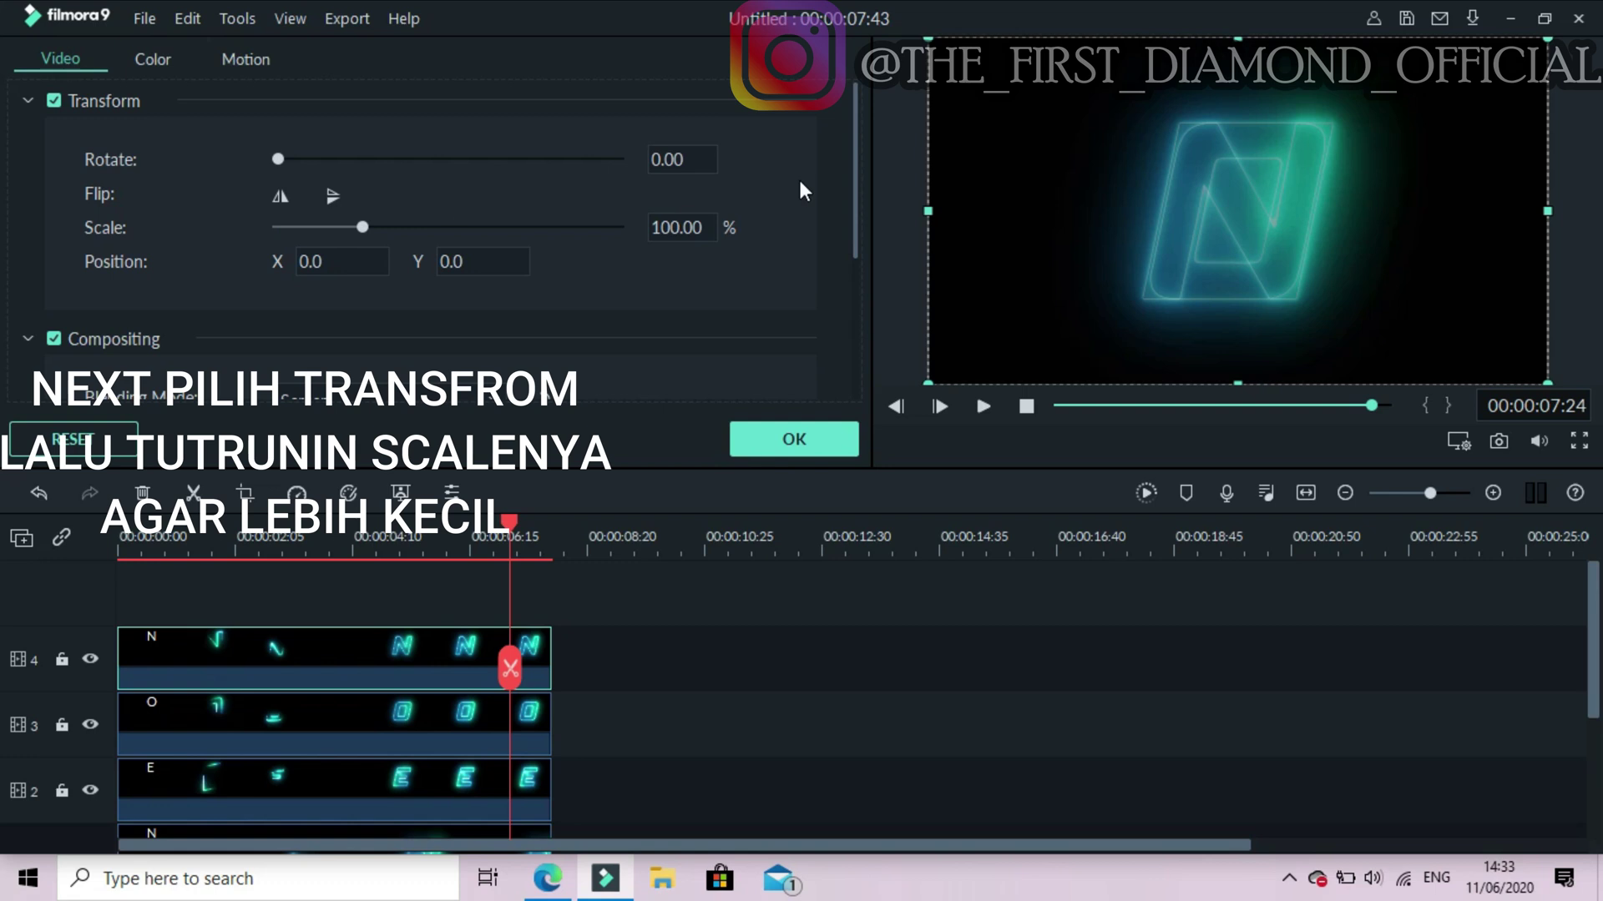
left_click(691, 226)
left_click(697, 226)
left_click_drag(700, 227, 692, 226)
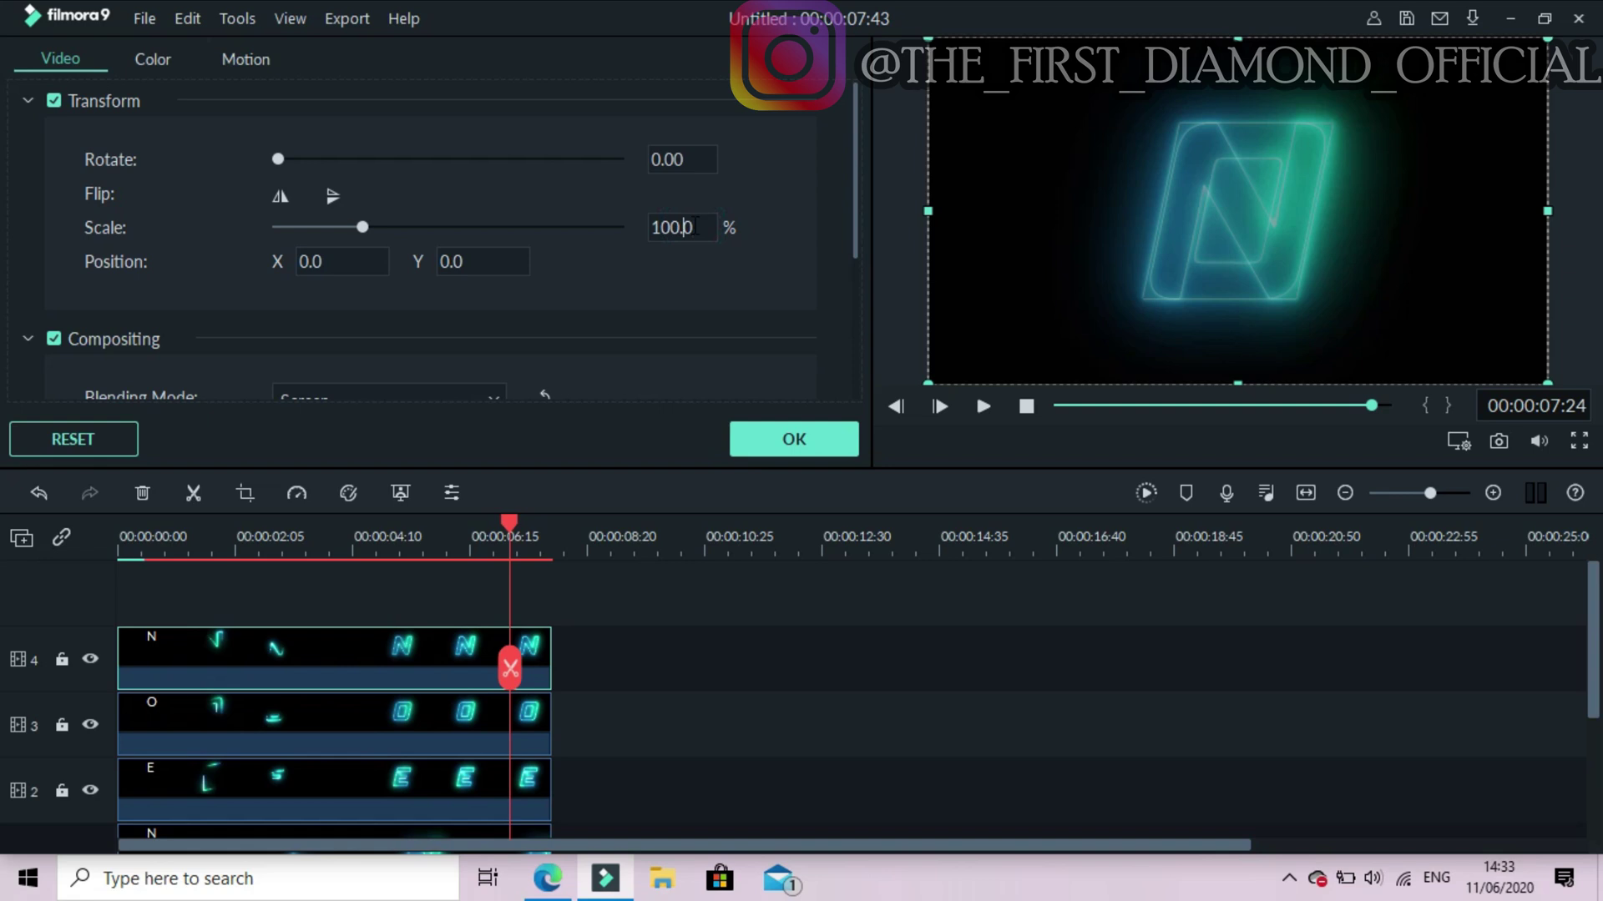
left_click_drag(695, 227, 688, 227)
left_click(684, 226)
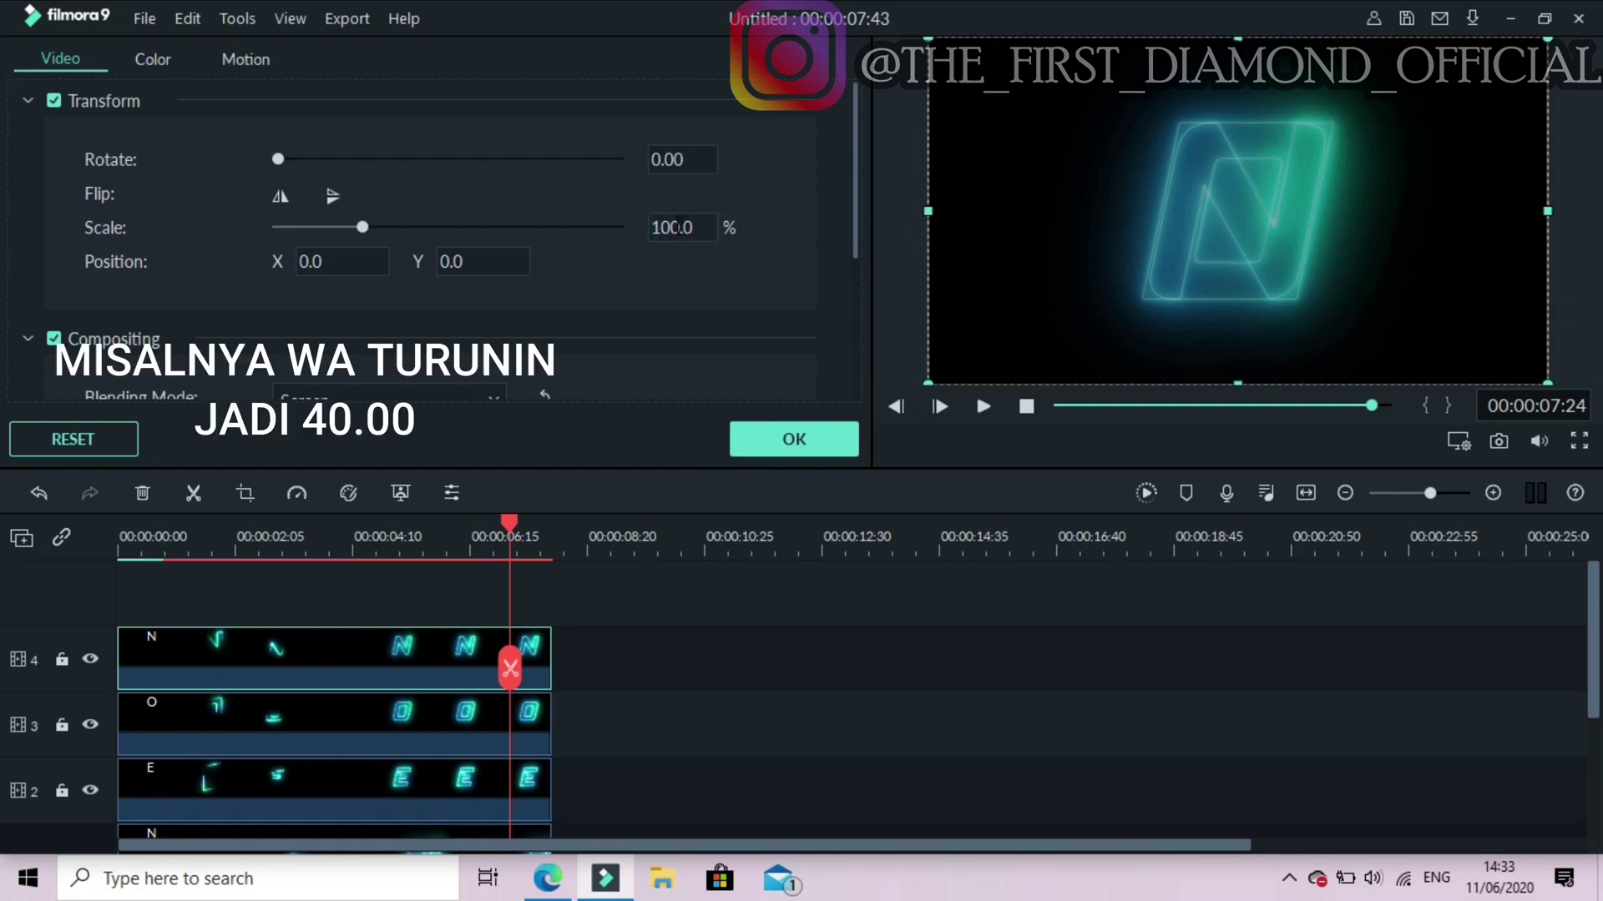
double_click(674, 226)
key("BackSpace")
left_click(794, 441)
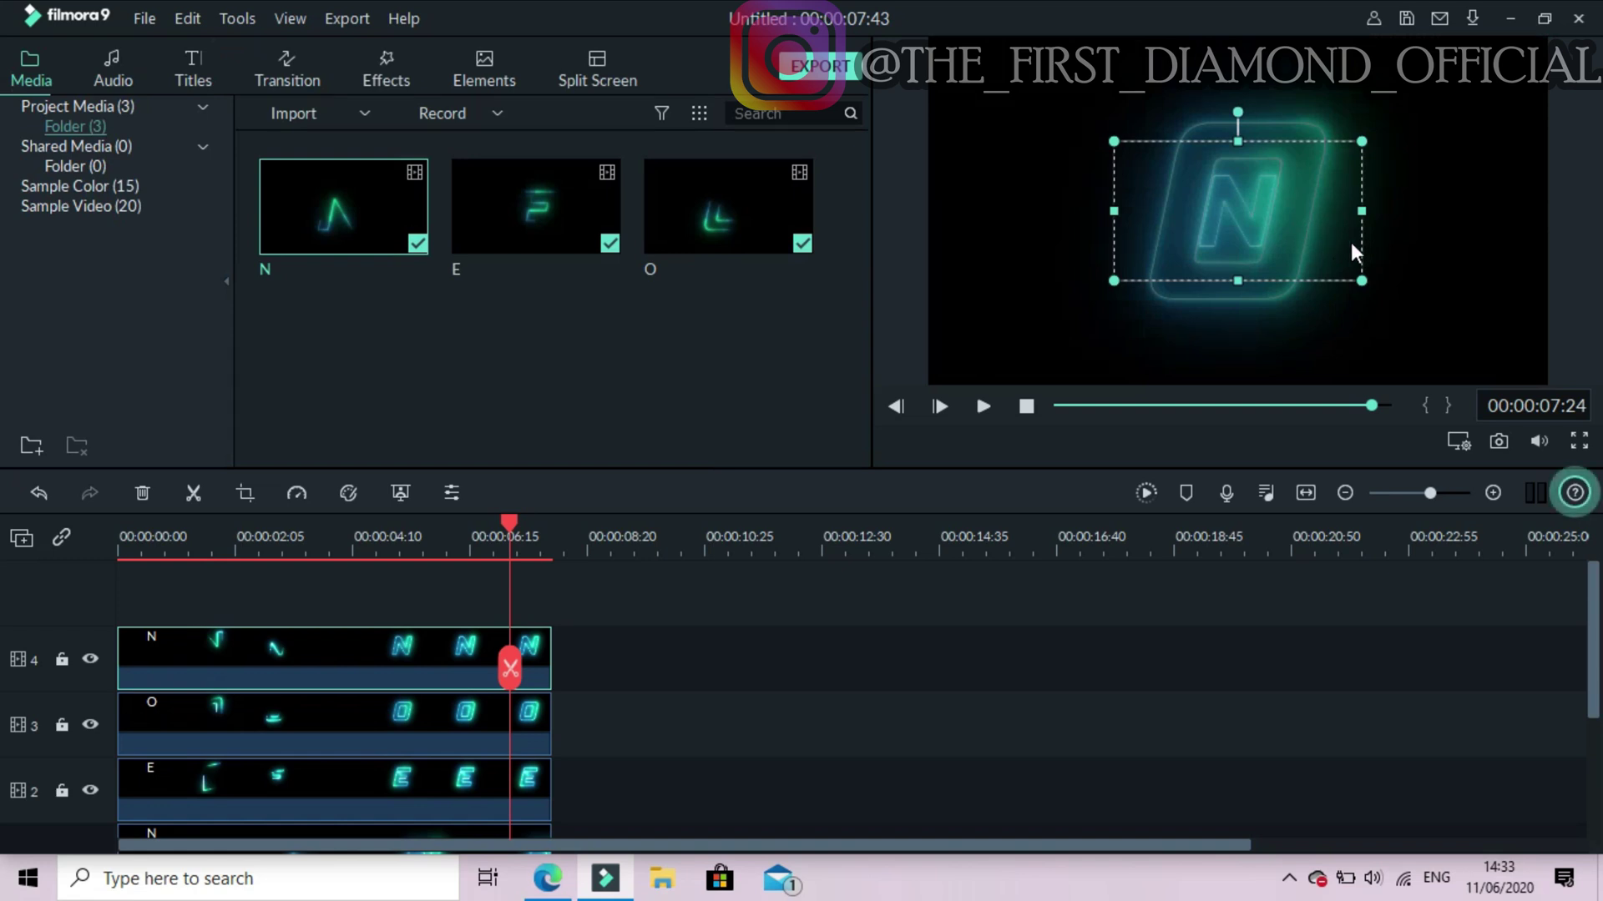
left_click_drag(1361, 254, 1205, 265)
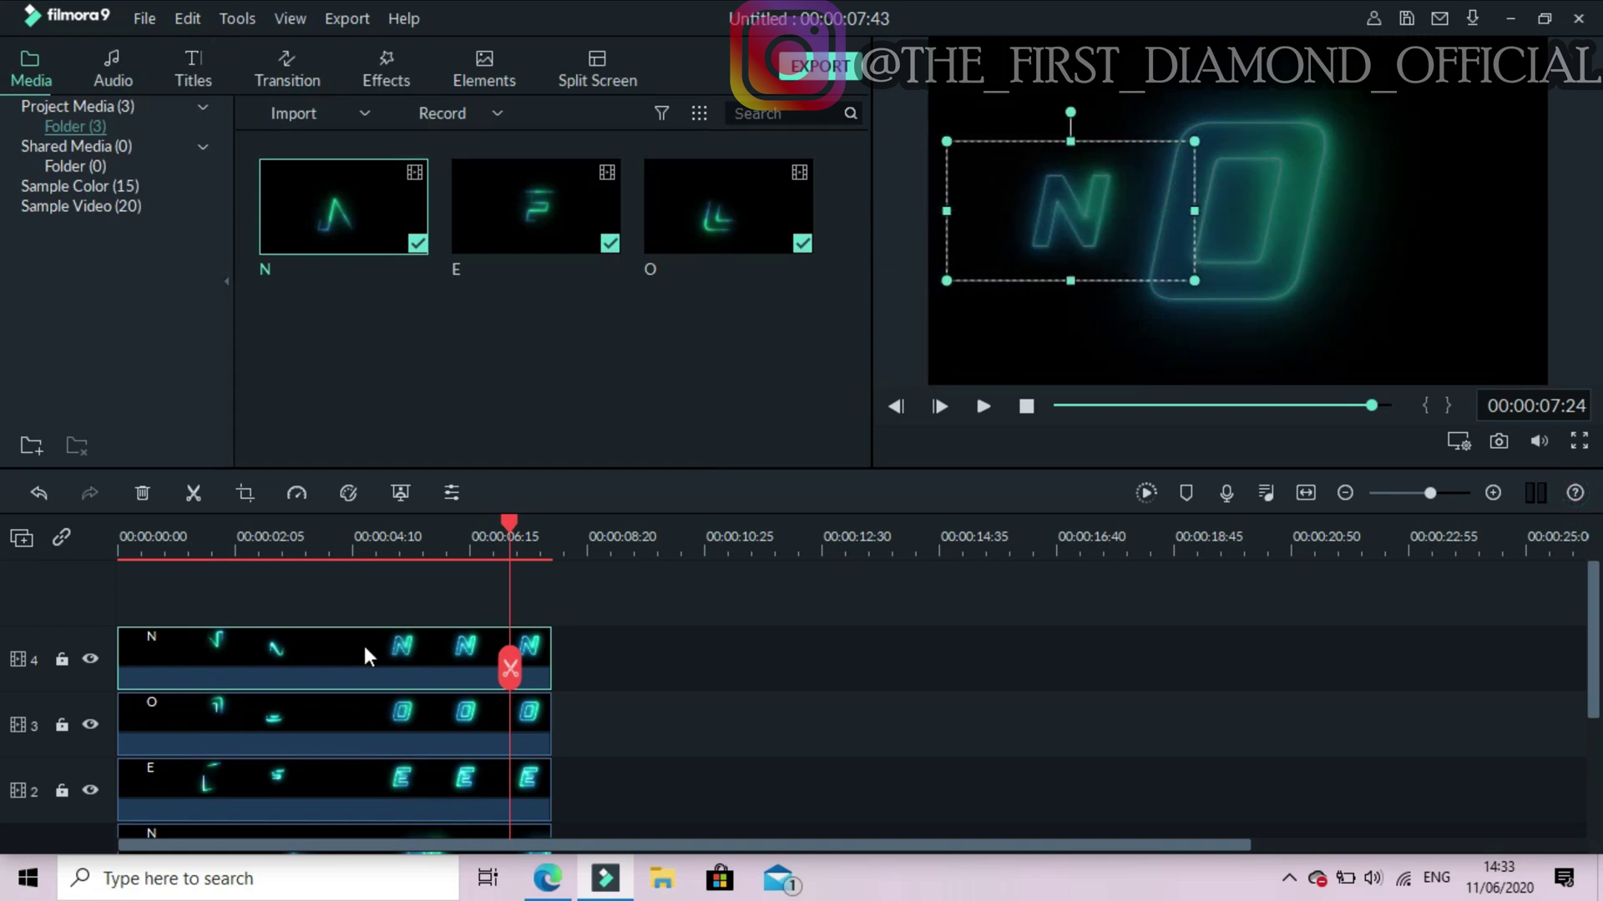
Scale the O and E clips to 40% with Screen blending and place them in a row beside the small N.
left_click(1212, 254)
left_click_drag(925, 35, 1212, 232)
double_click(1478, 286)
left_click(1459, 373)
type("40")
scroll(511, 361, "down", 3)
left_click_drag(1360, 287, 1267, 227)
left_click(1135, 196)
left_click(389, 185)
left_click(465, 360)
scroll(853, 293, "up", 3)
left_click(793, 439)
Scale the N clip on track 1 to 40% and set its blending mode to Screen.
left_click_drag(1316, 215, 1488, 278)
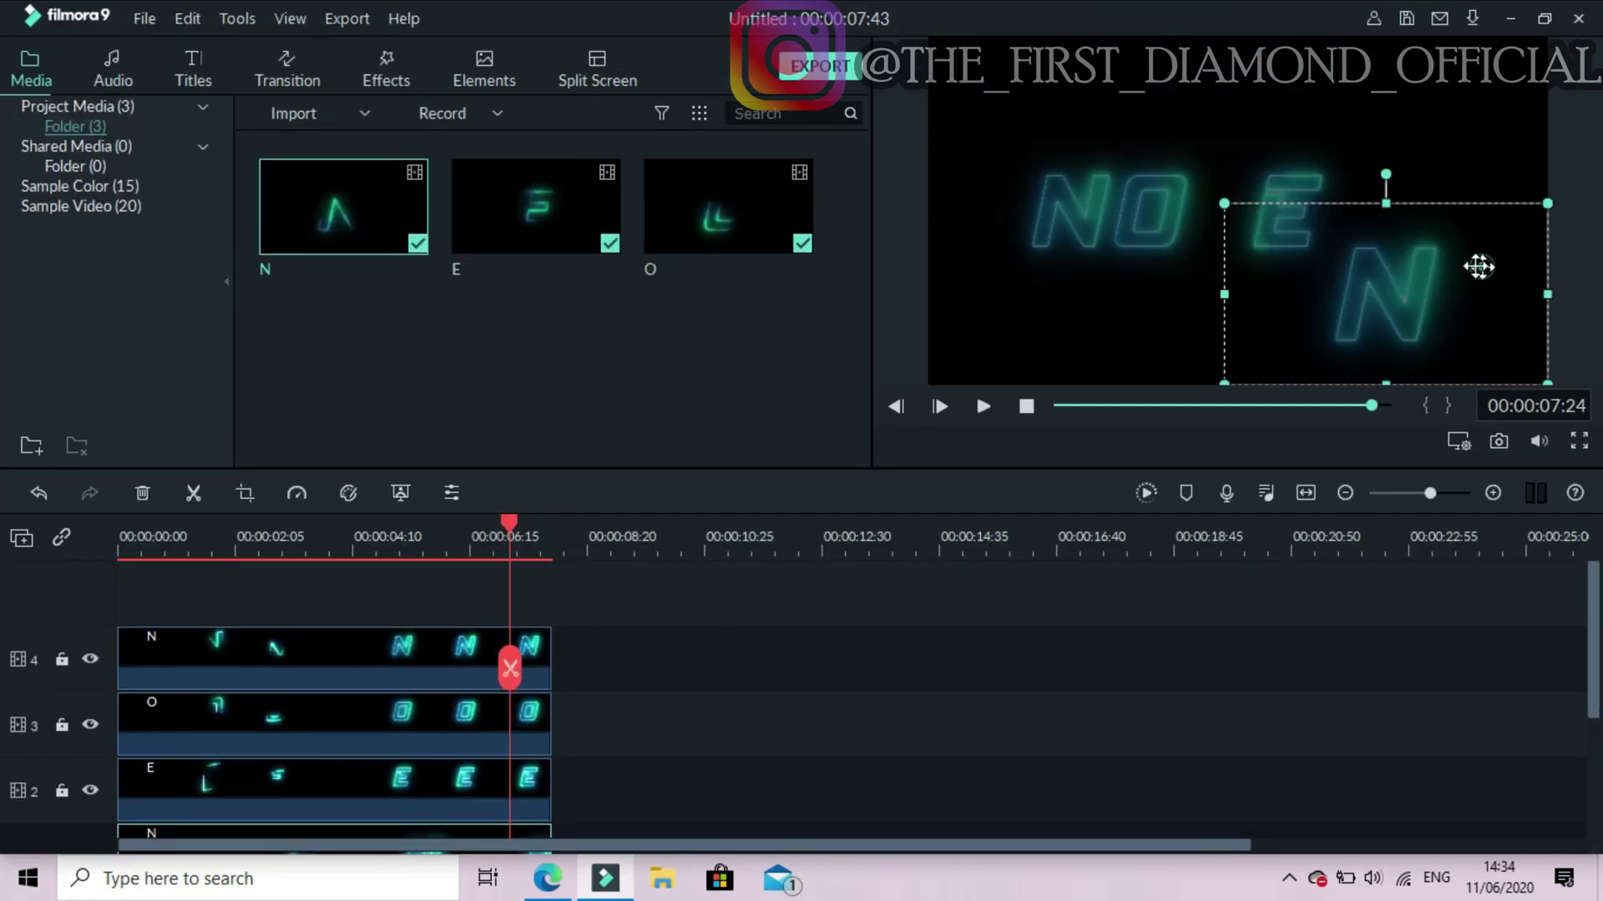
double_click(1488, 278)
left_click(689, 232)
type("40")
scroll(448, 282, "down", 2)
left_click(389, 274)
left_click(476, 439)
Arrange the four letter clips side by side in the frame so they spell NEON.
left_click_drag(1379, 327, 1244, 363)
left_click_drag(1084, 202, 1373, 203)
left_click_drag(1218, 337, 1052, 188)
left_click(1294, 228)
left_click_drag(1295, 228, 1379, 205)
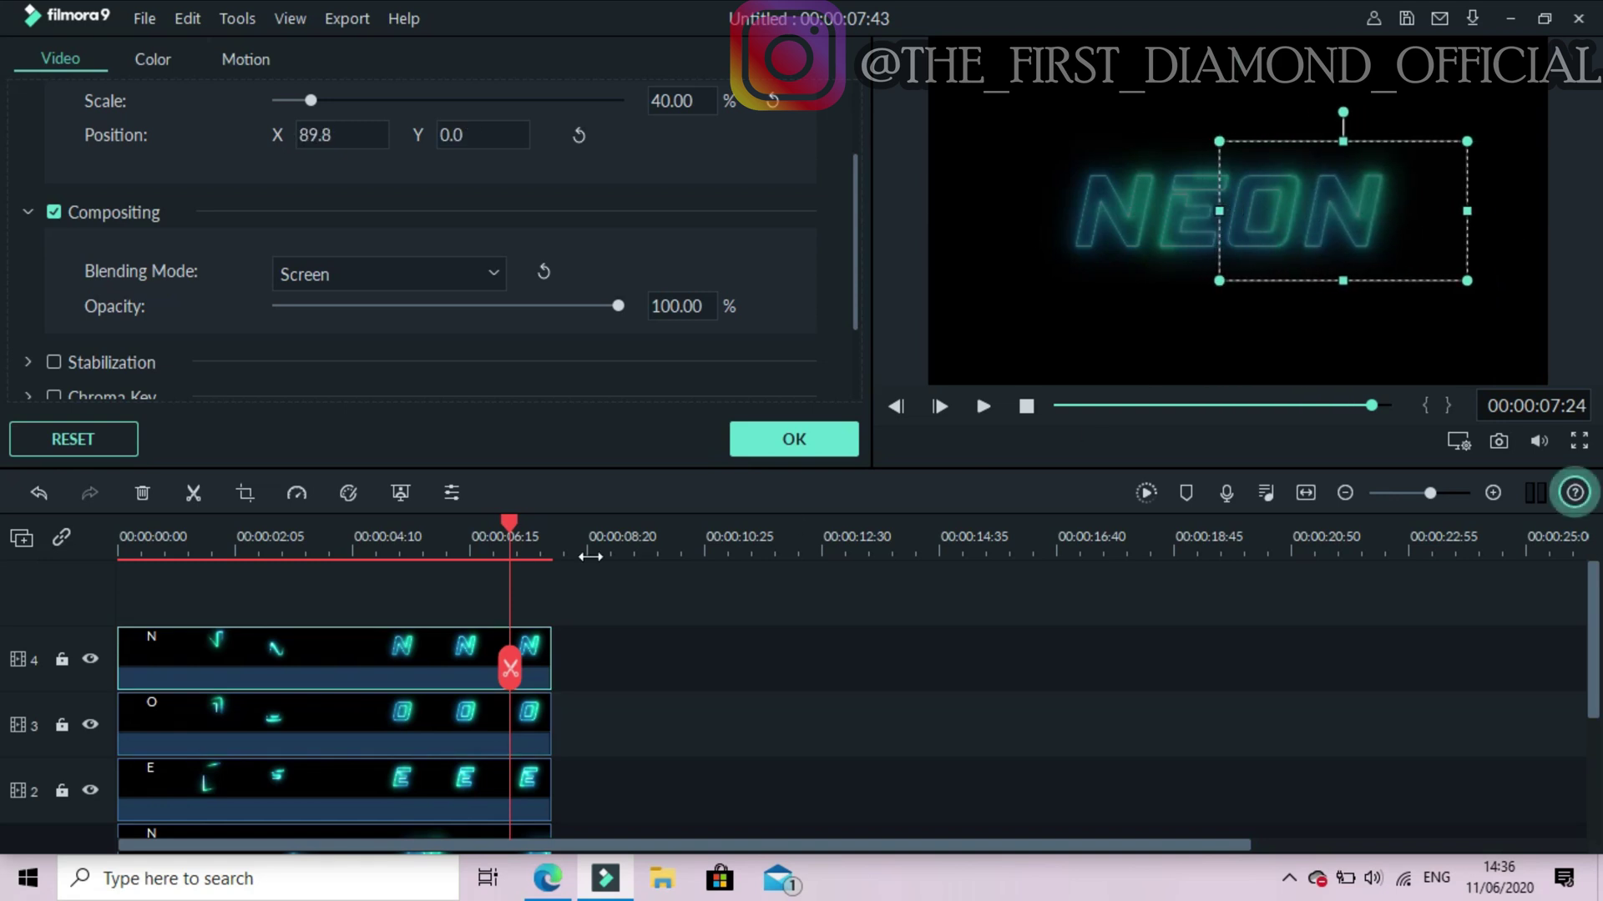
left_click(778, 438)
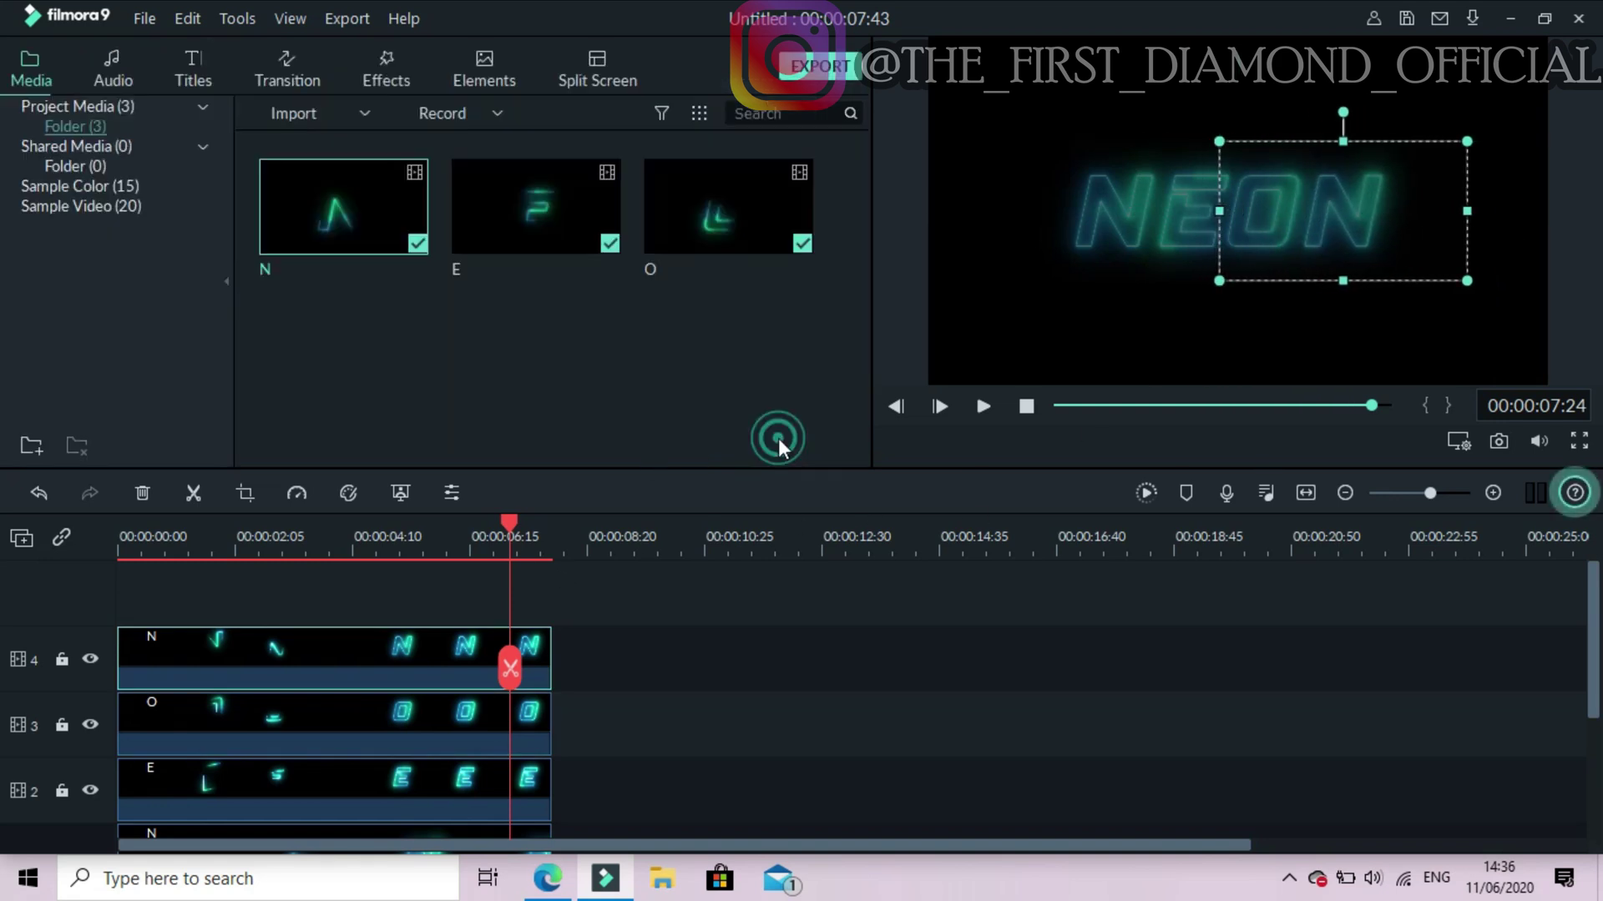
Render the timeline preview and play the NEON animation full screen from the start.
left_click(1148, 492)
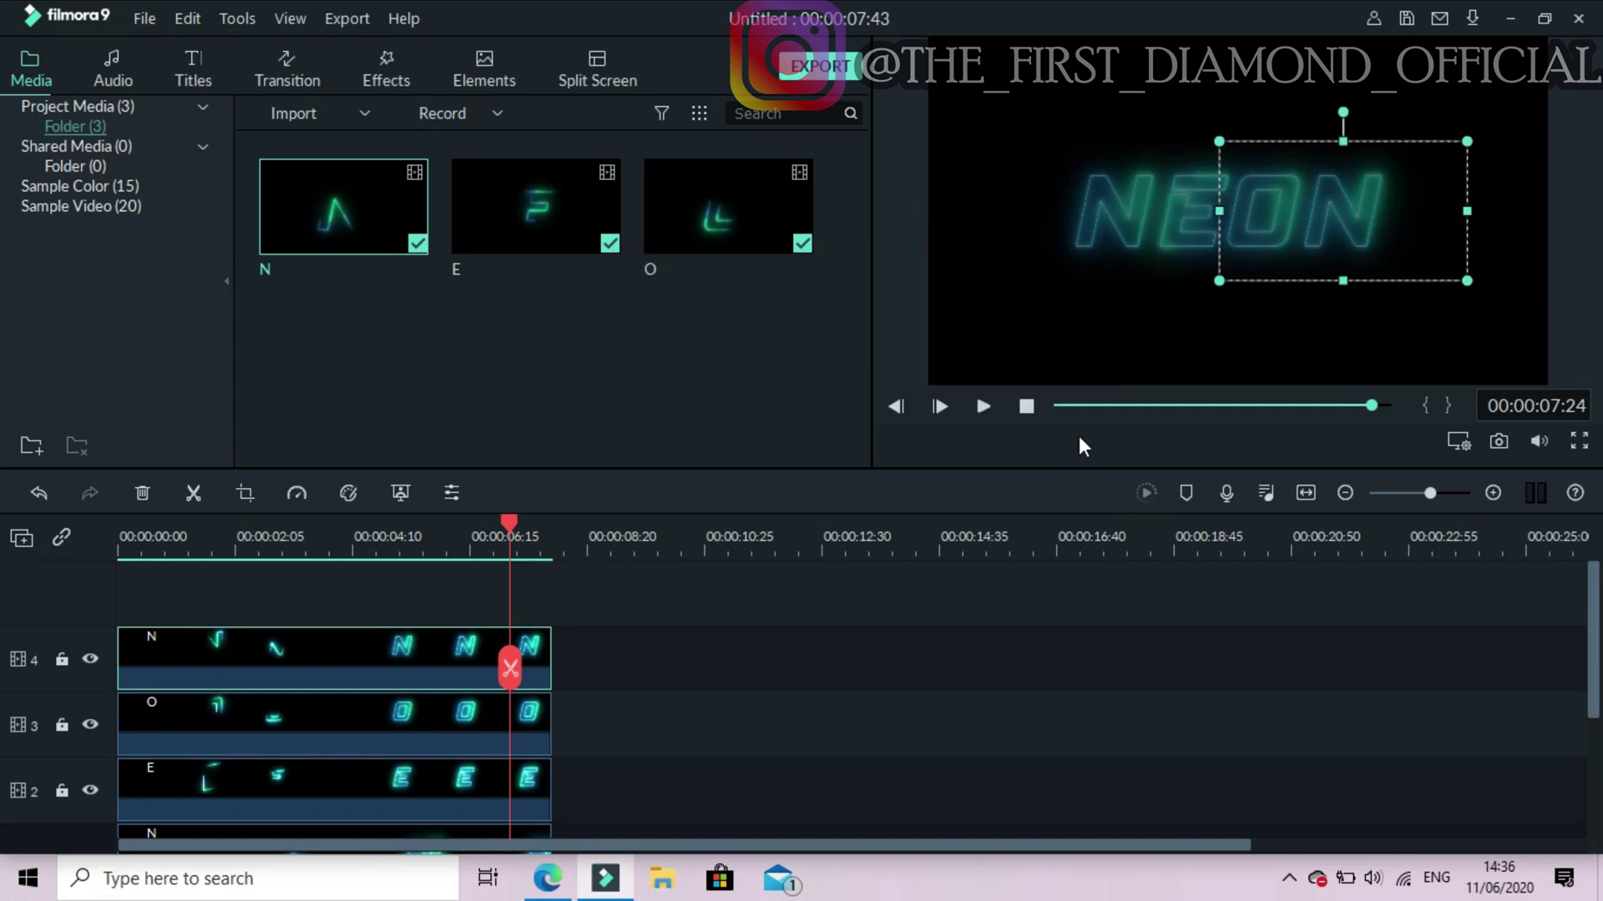
left_click(1027, 404)
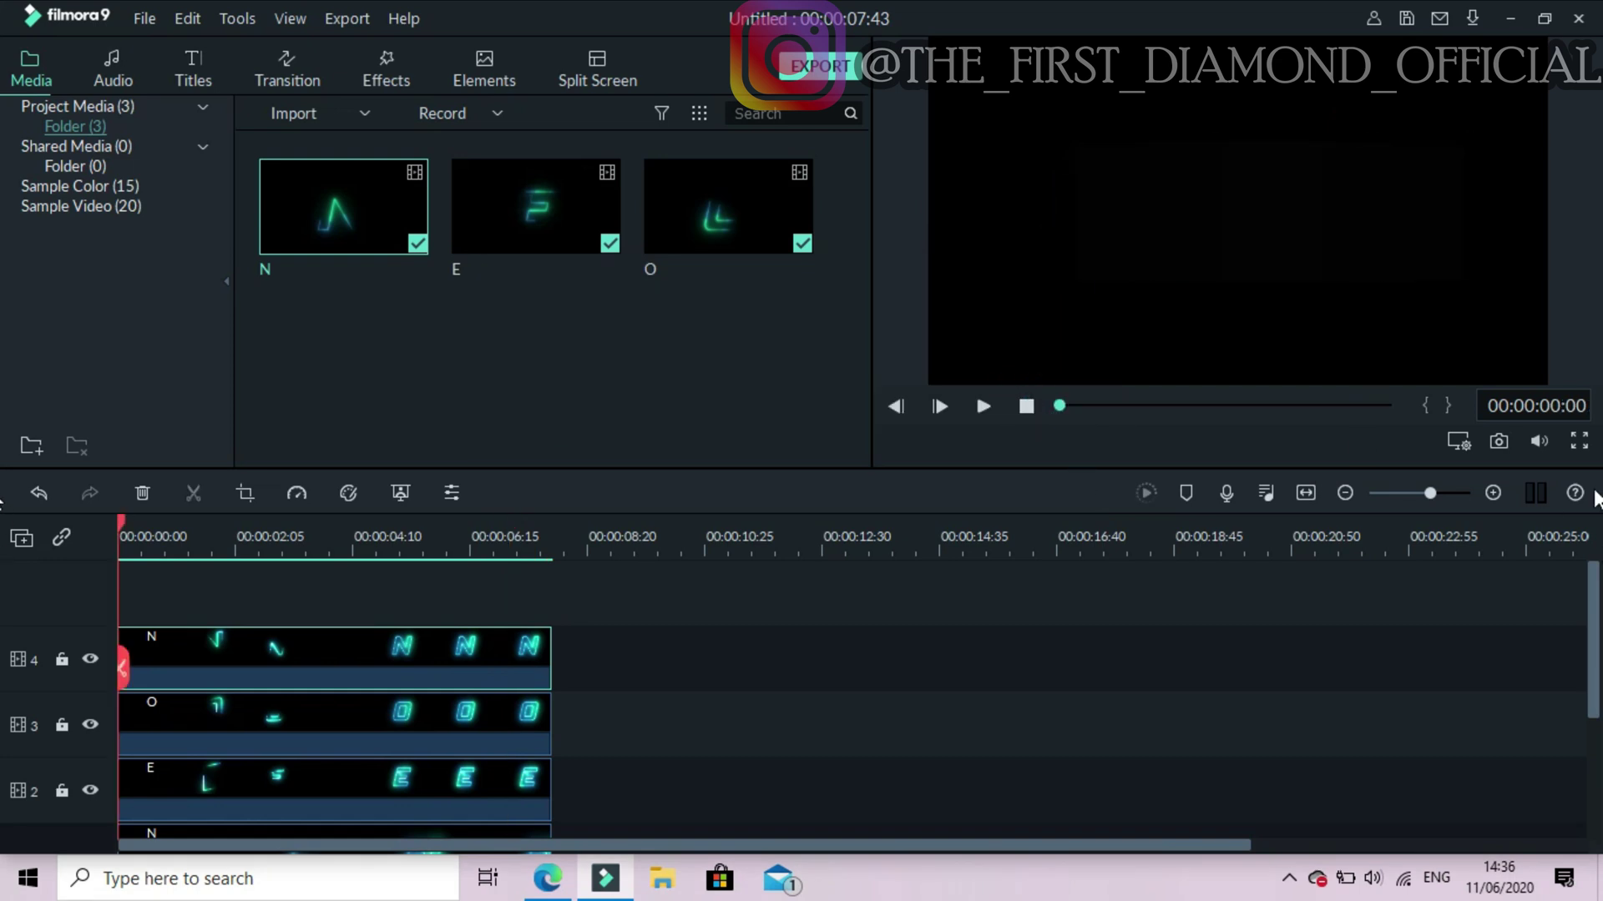
left_click(1579, 442)
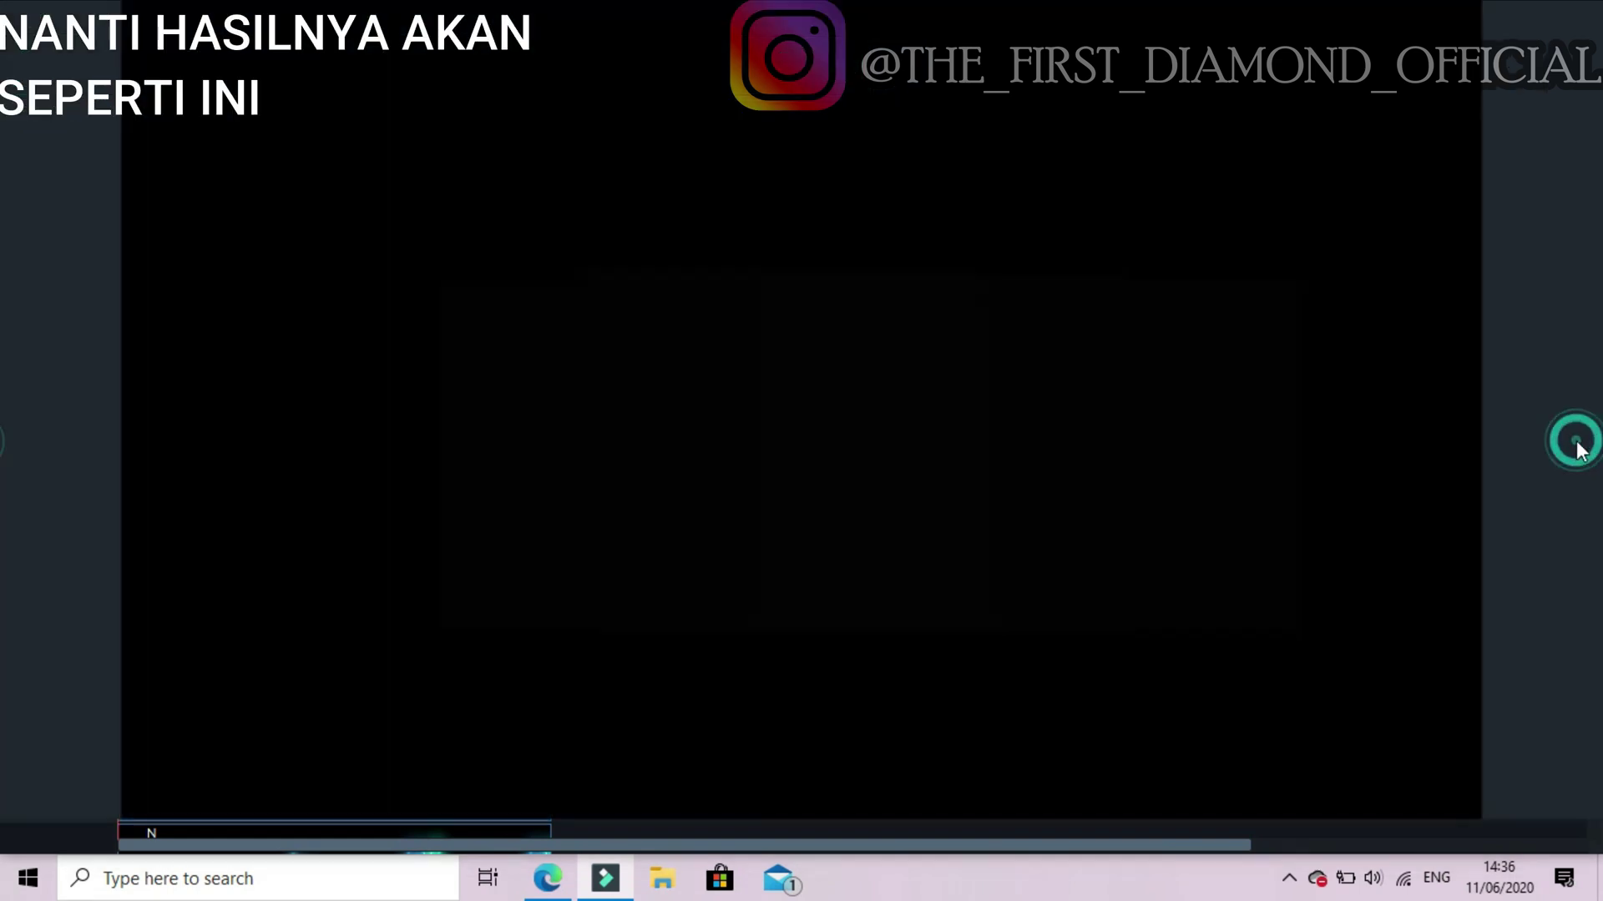
key("space")
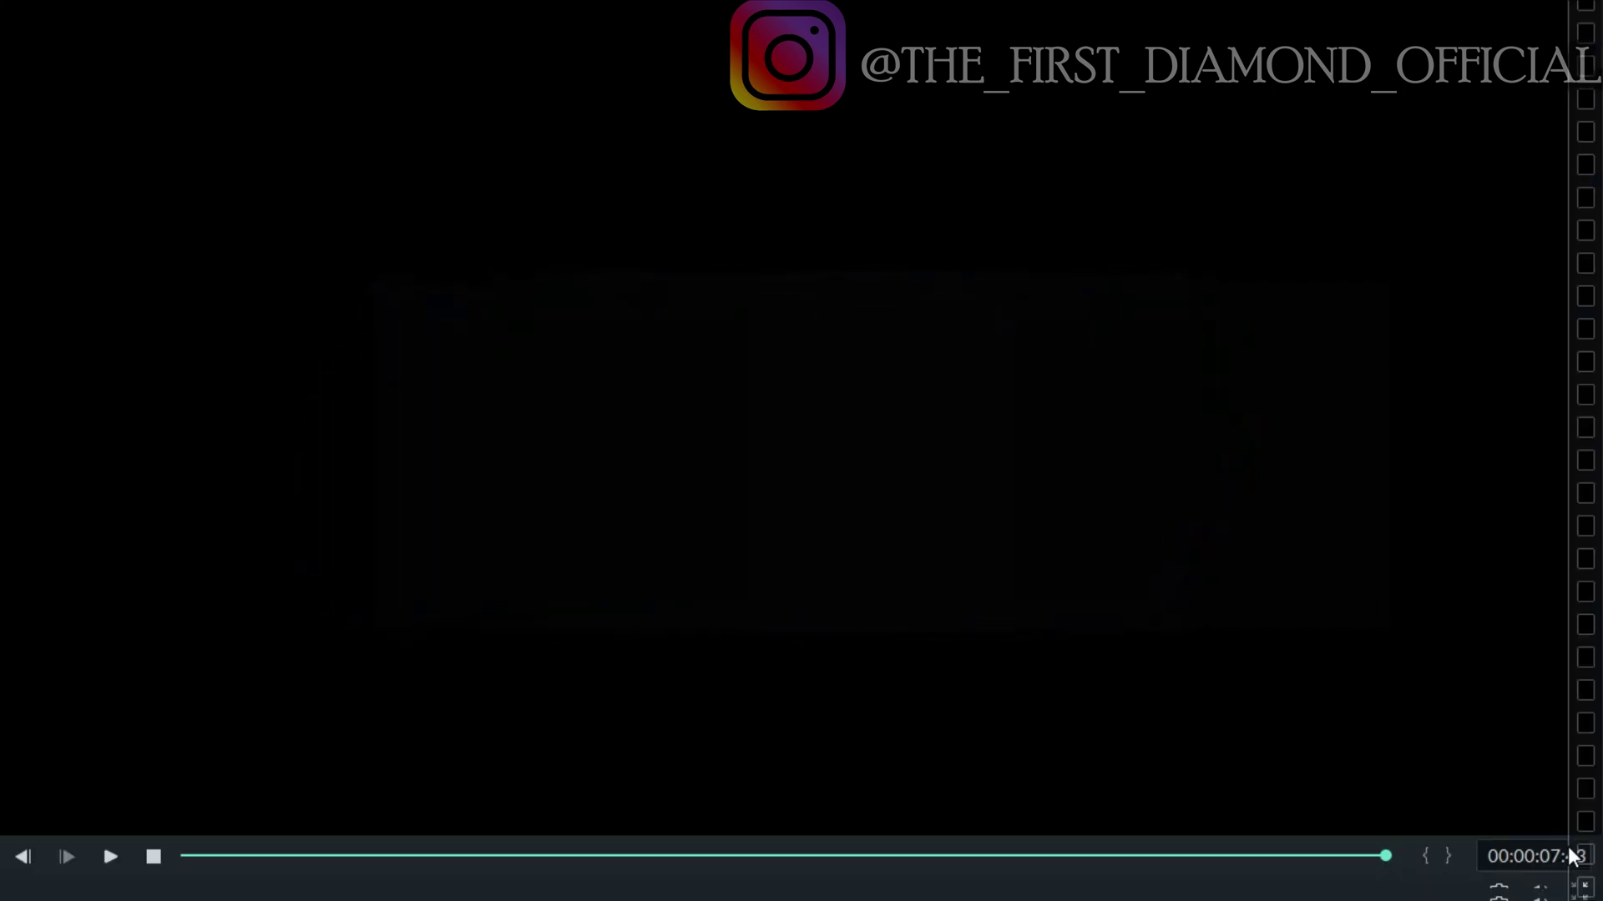
left_click(1579, 883)
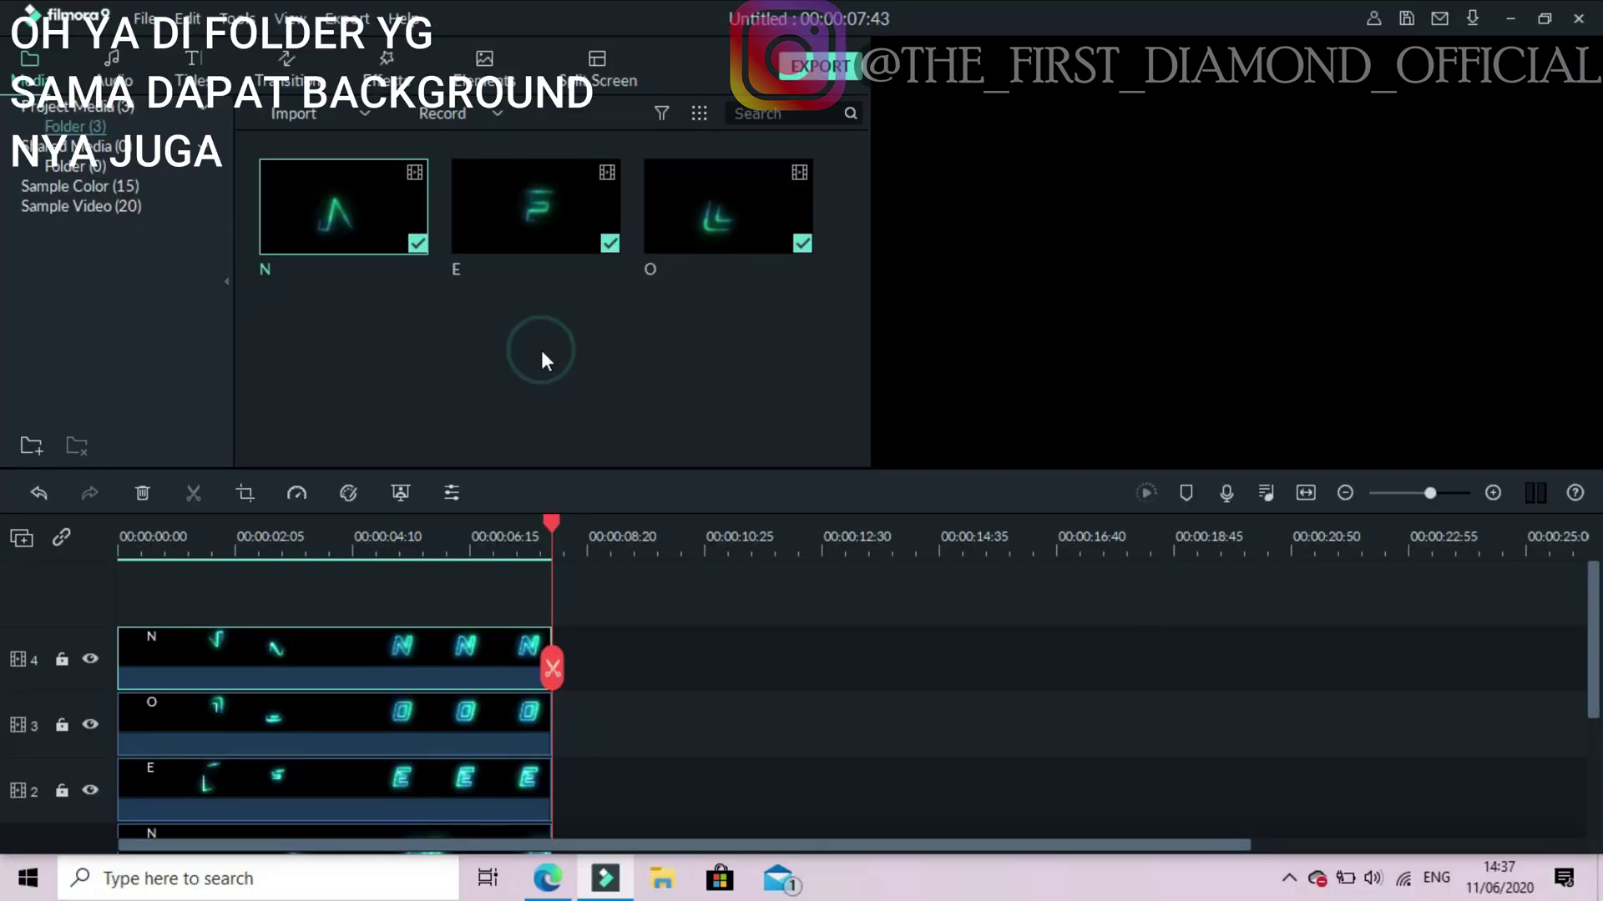
Import the Background clip from the Neon Assets folder.
double_click(600, 351)
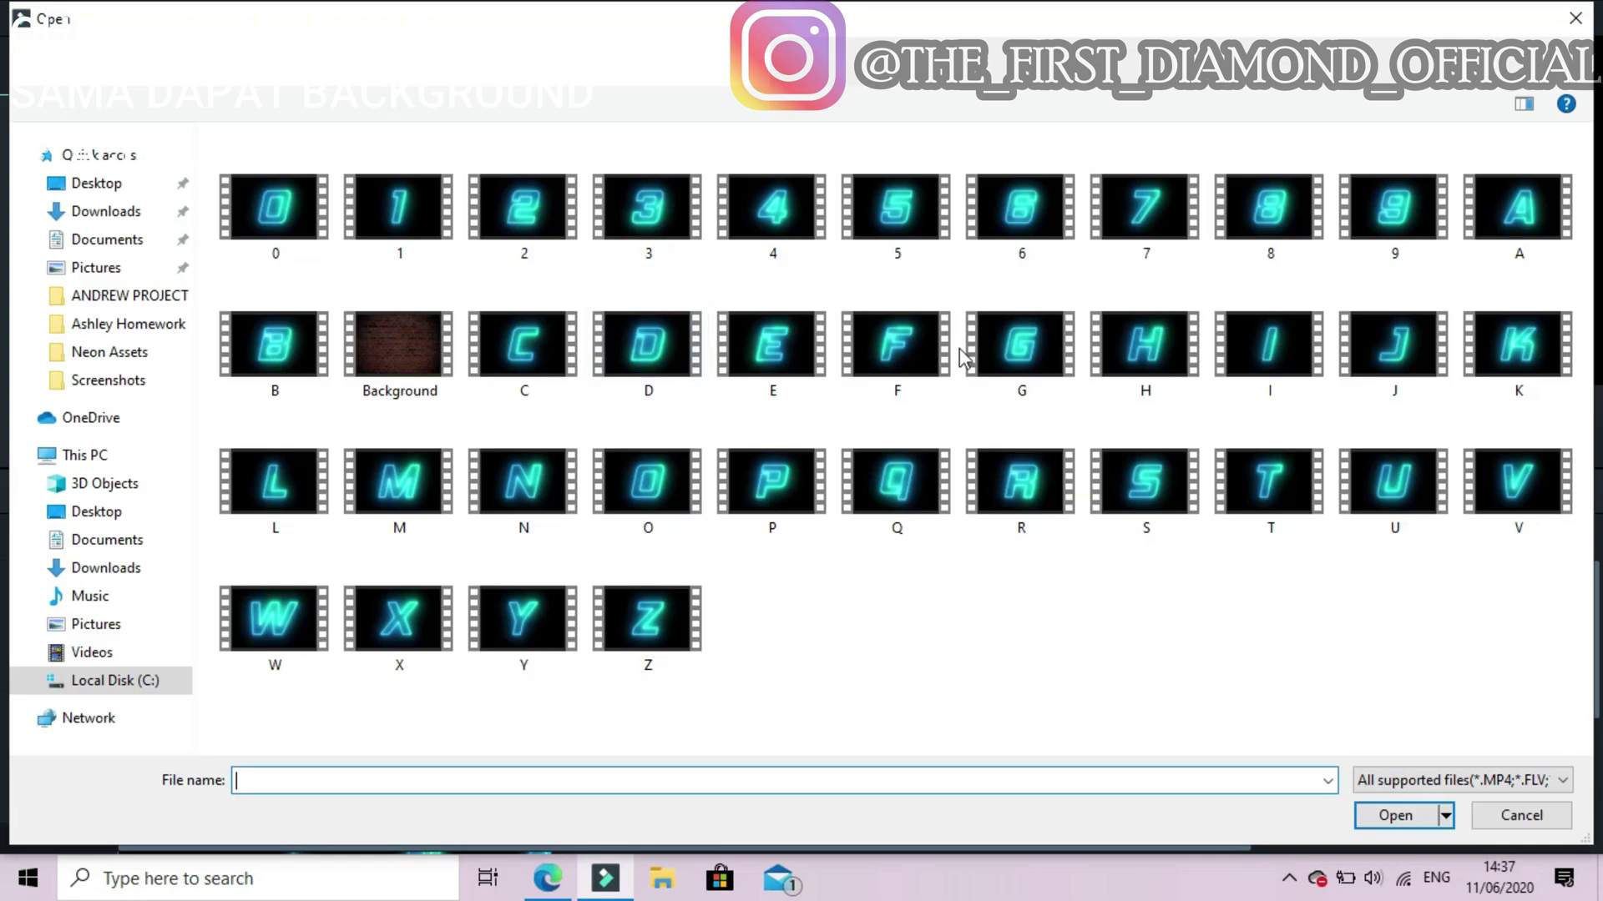
left_click(377, 347)
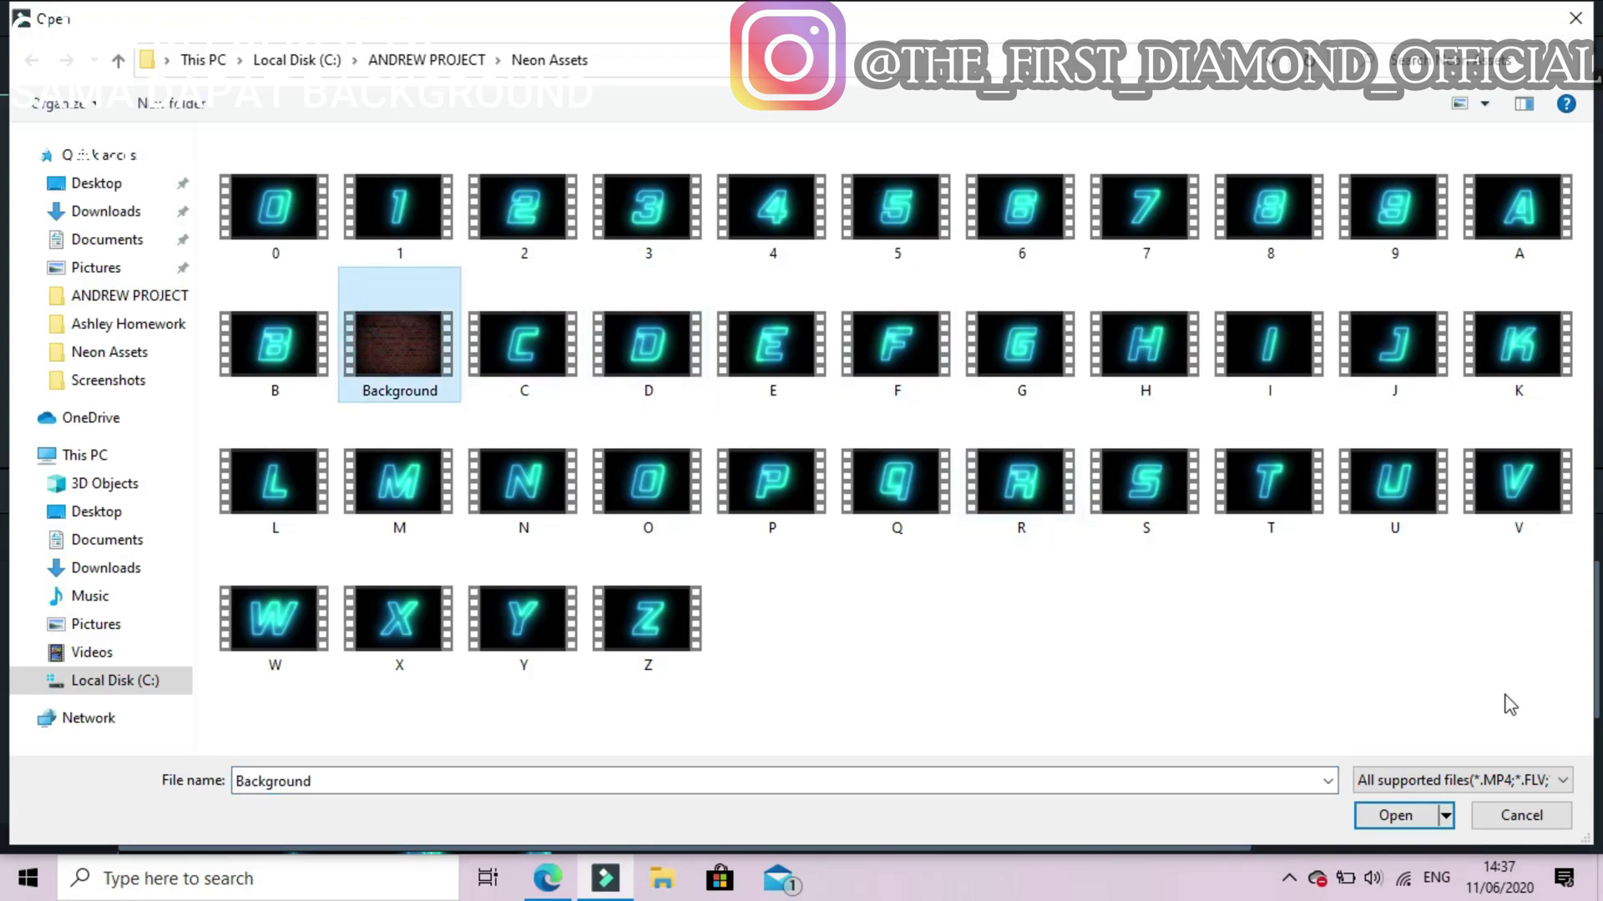
left_click(1405, 819)
Add the Background clip to the timeline and place it on track 1, beneath all the letter clips.
left_click_drag(1596, 622, 1585, 755)
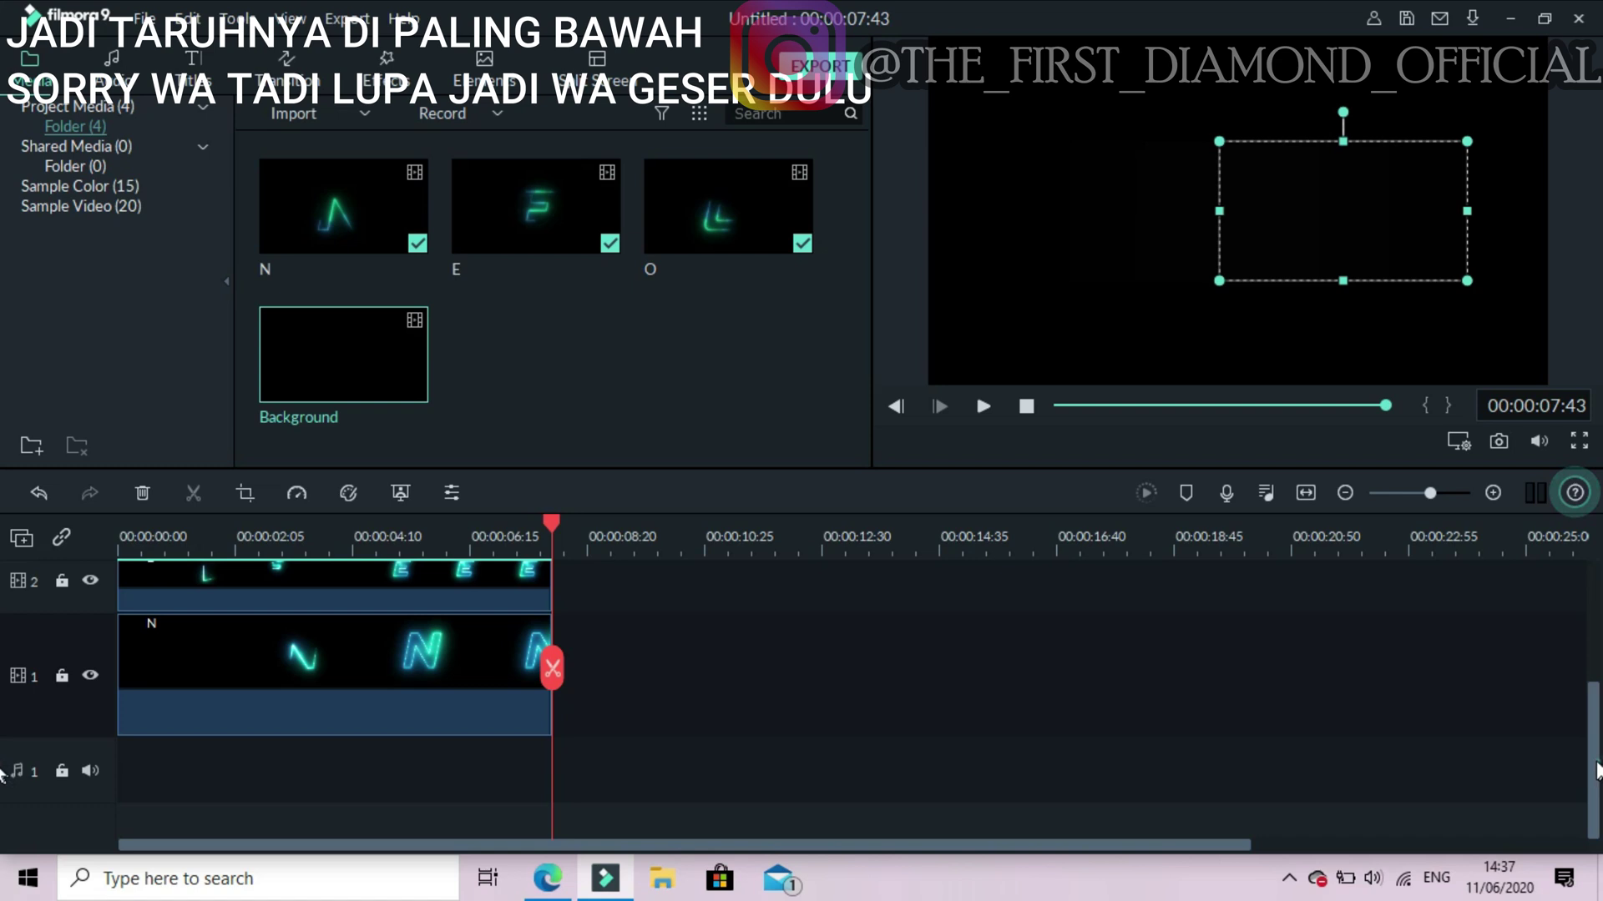
left_click_drag(1592, 762, 1590, 642)
left_click_drag(409, 450, 108, 580)
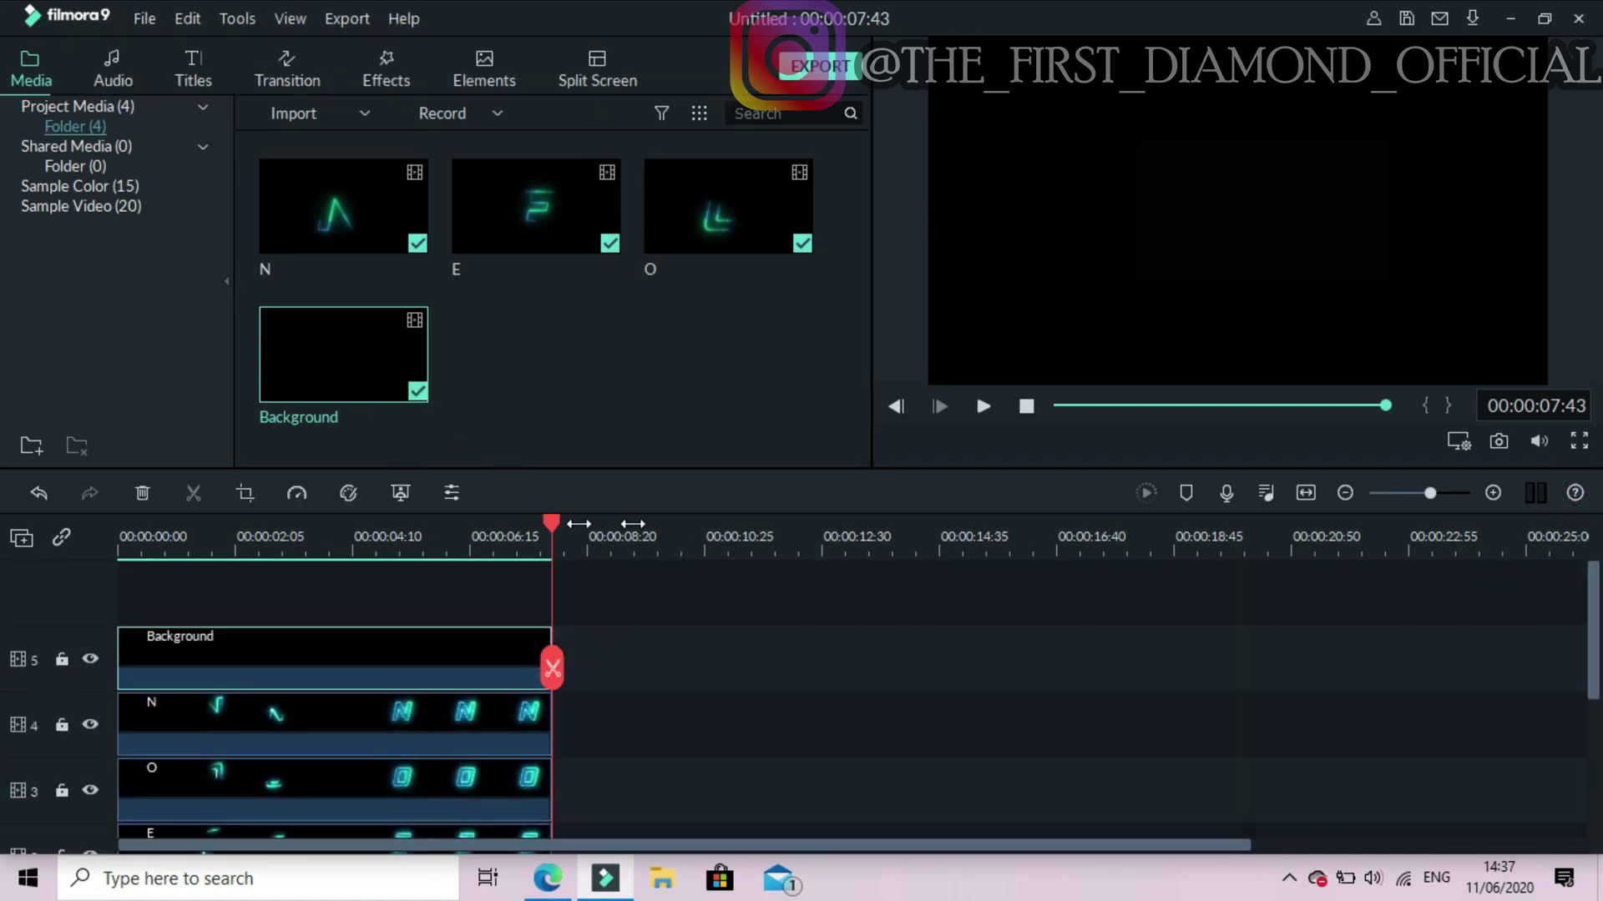
left_click(983, 406)
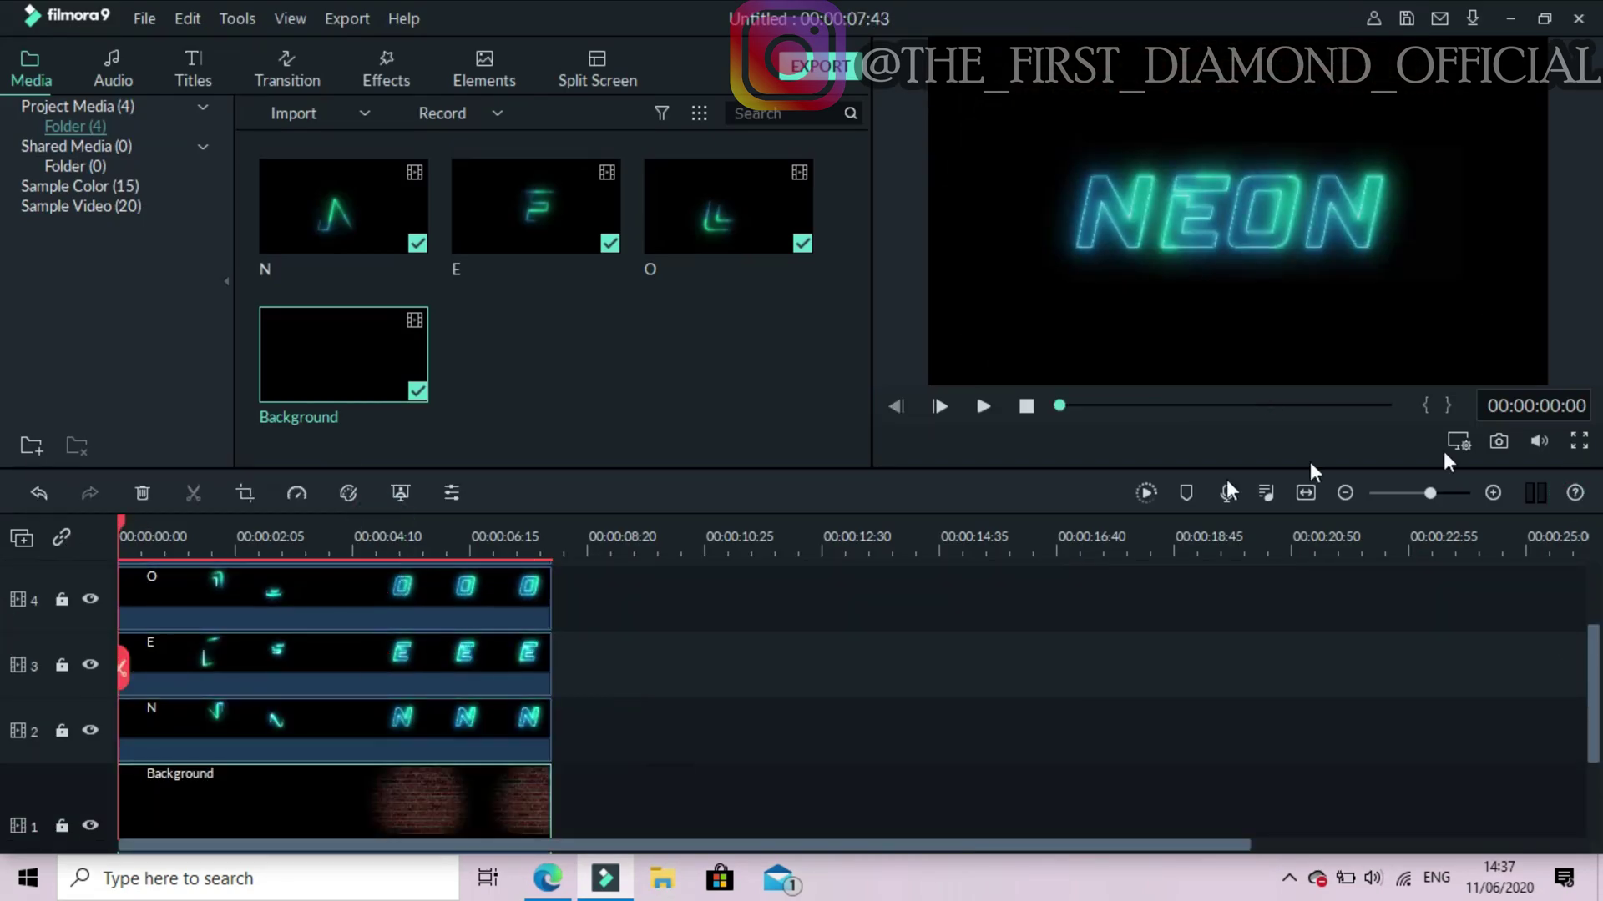
Render the timeline with the background included and play the finished animation full screen.
left_click(1150, 492)
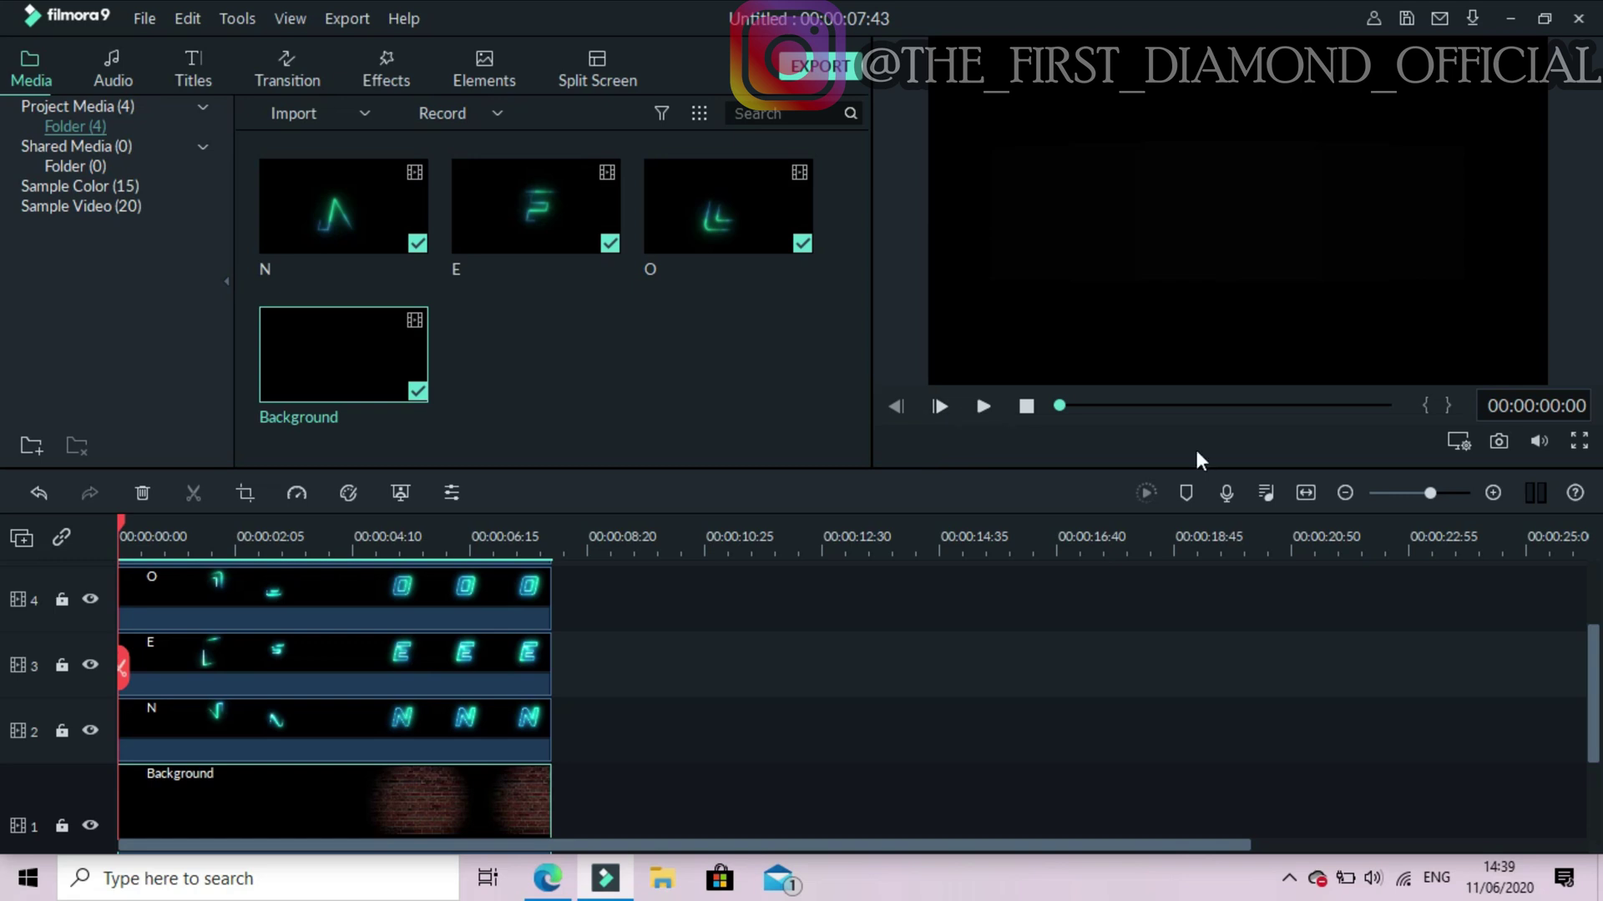
left_click(1576, 446)
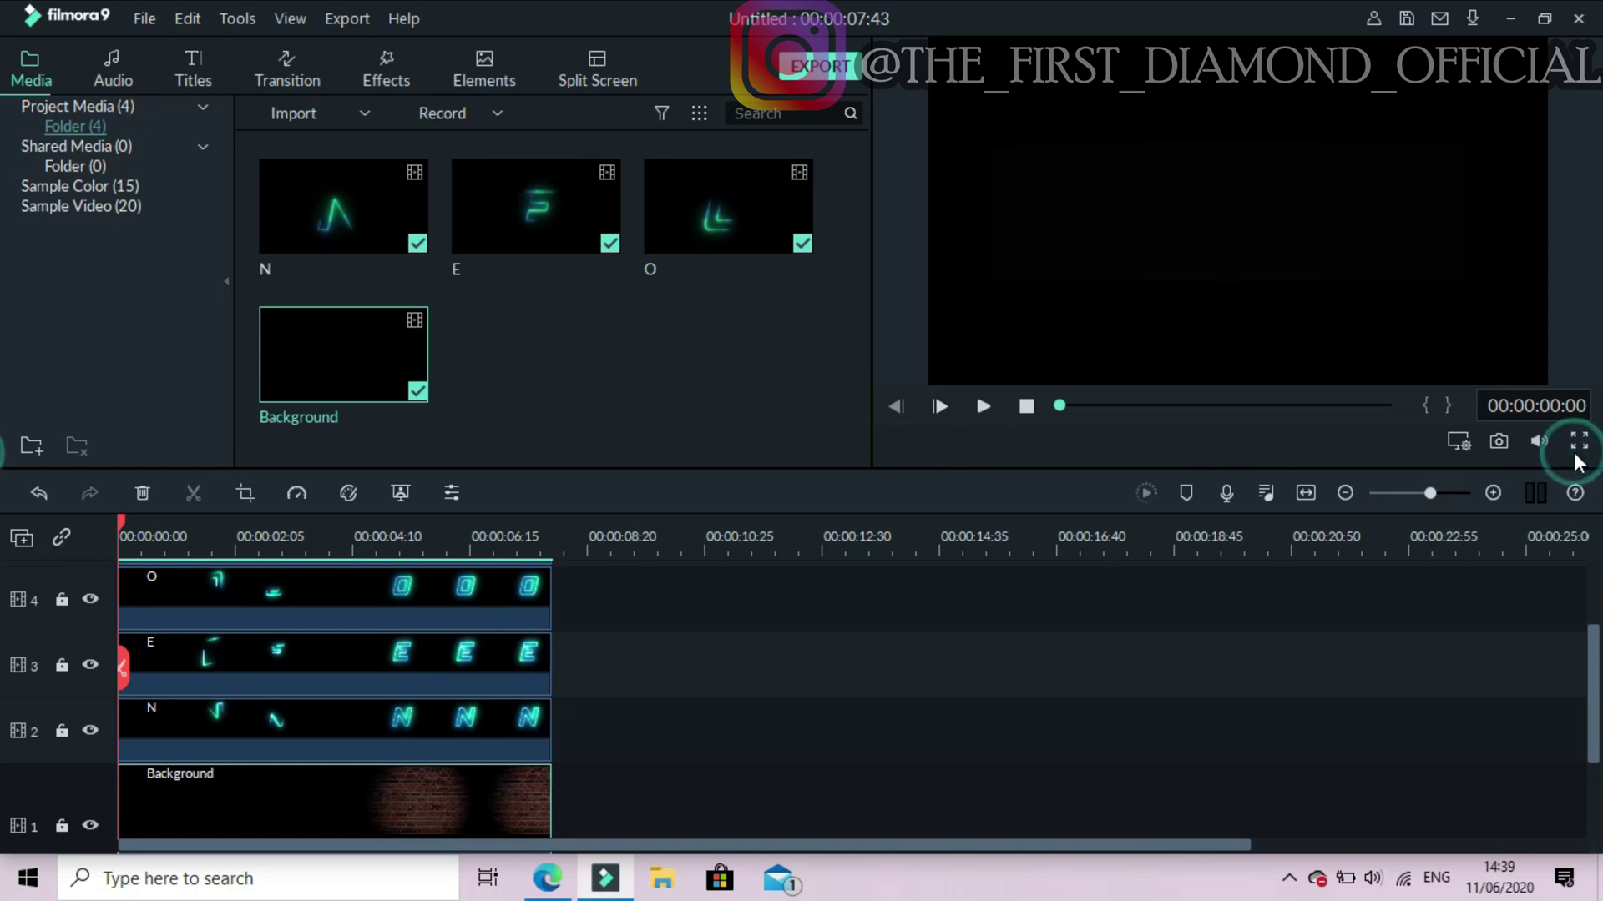
left_click(1577, 447)
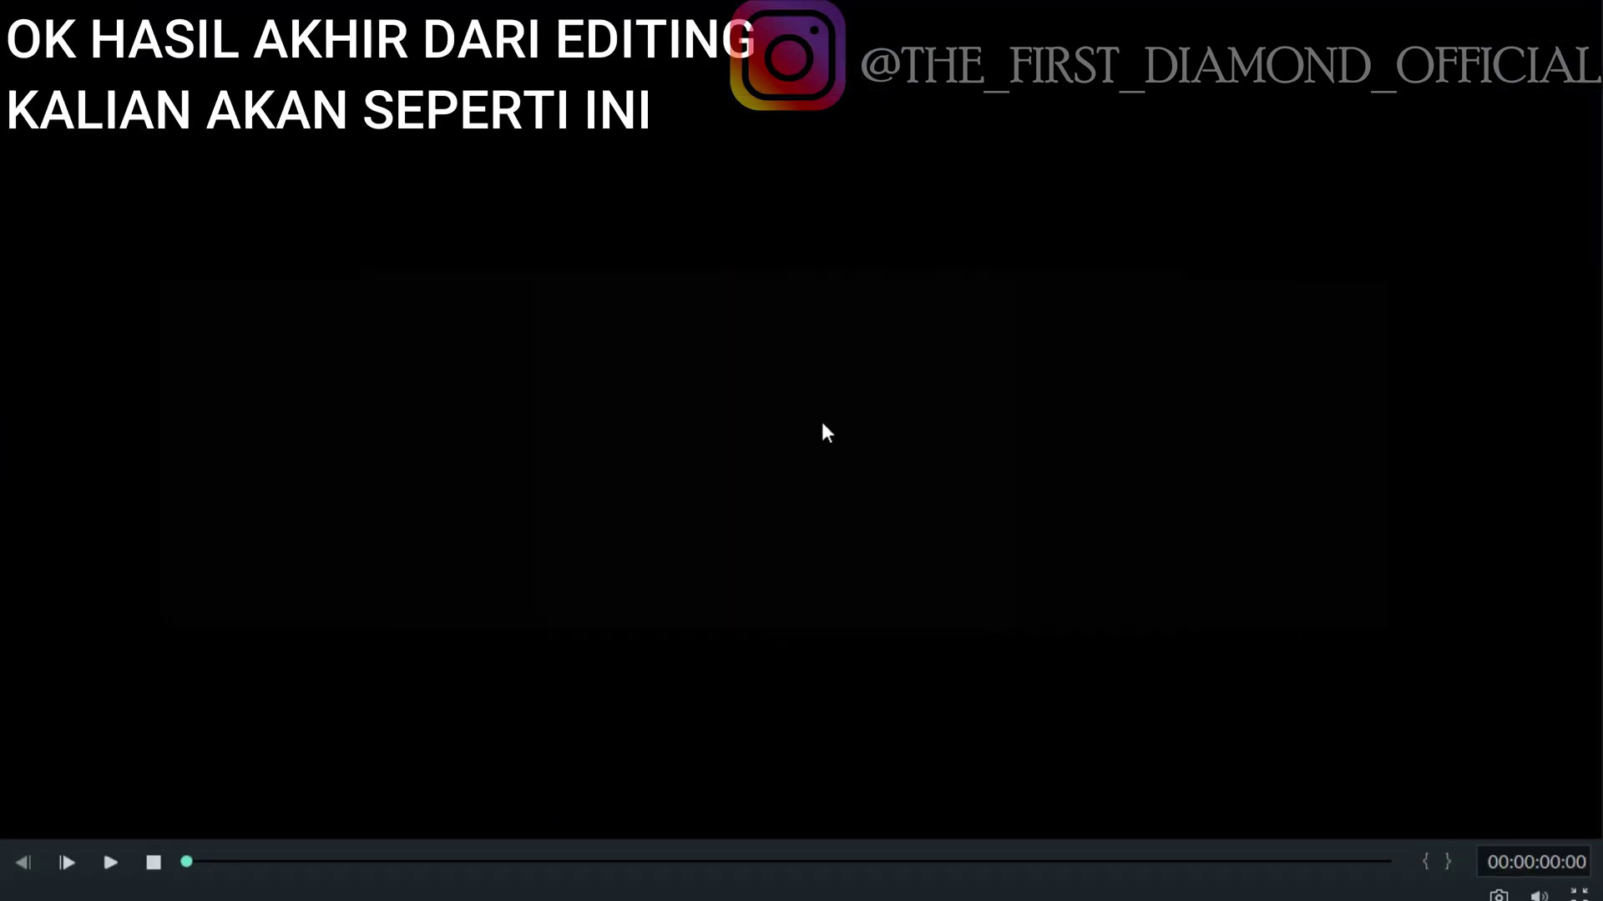
key("space")
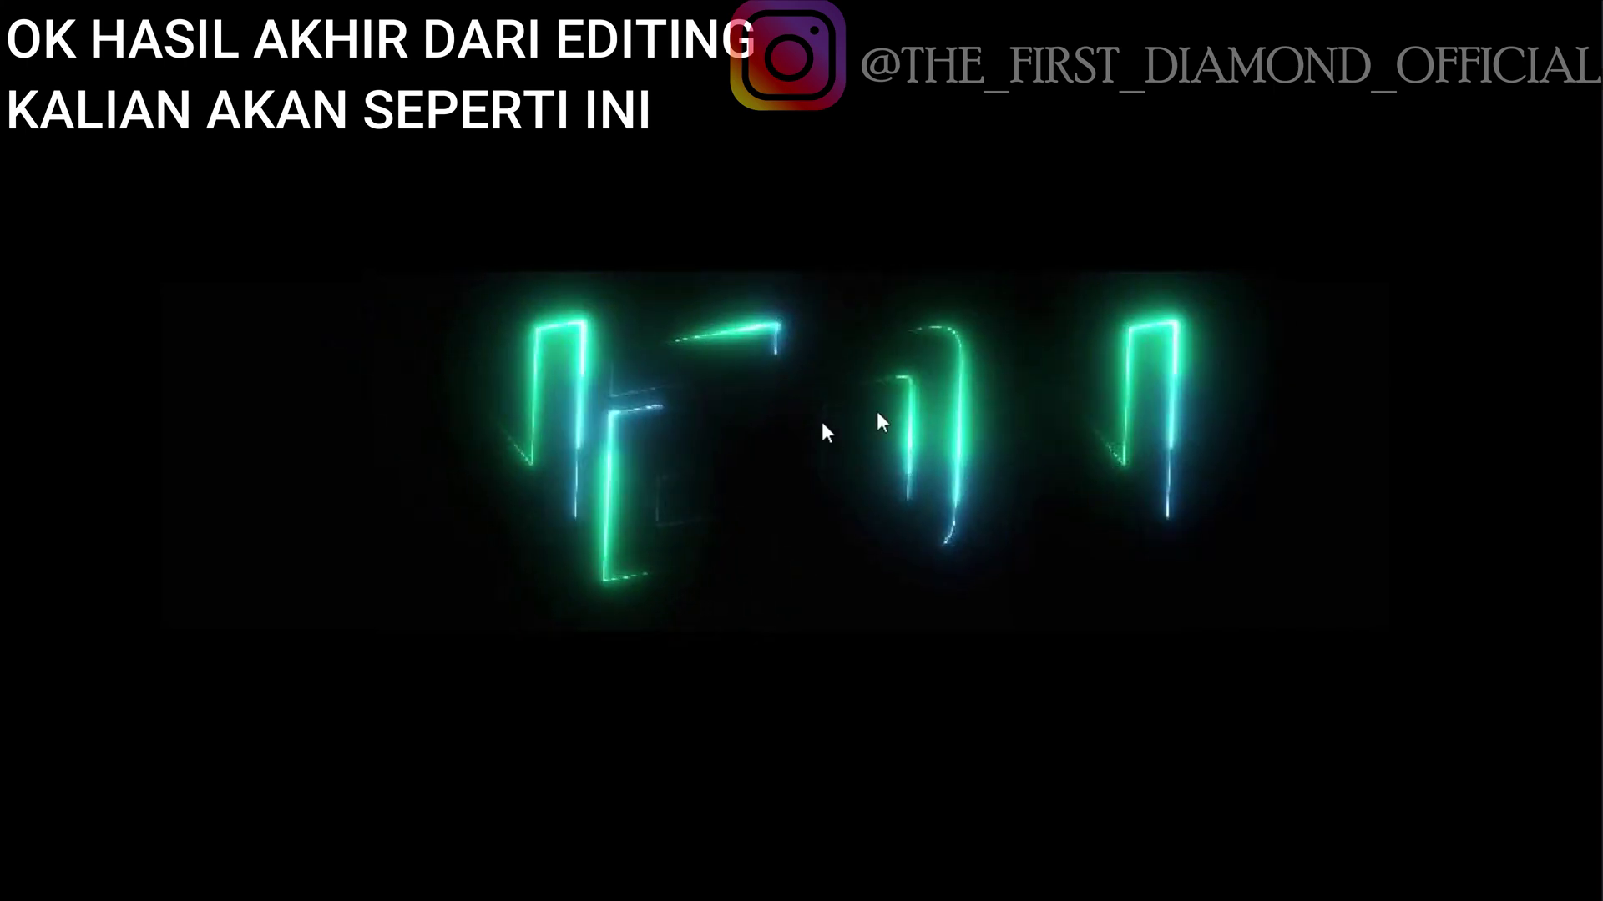